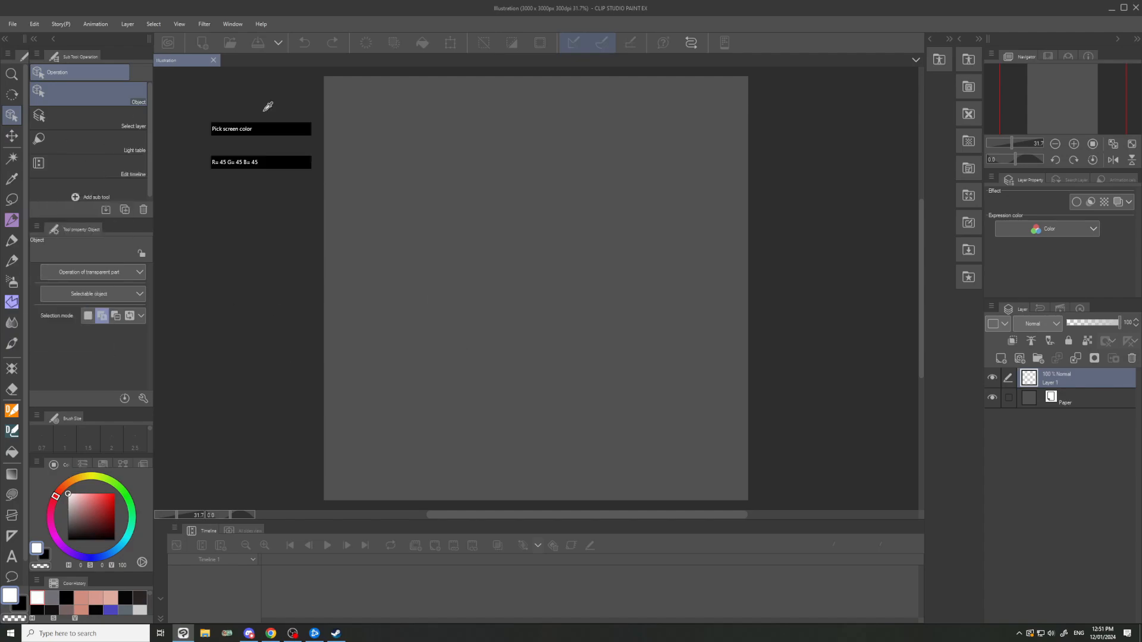
- Pick a dark green from the forest figure reference image and paint a horizontal stroke across the canvas with the Darker pencil
click(566, 250)
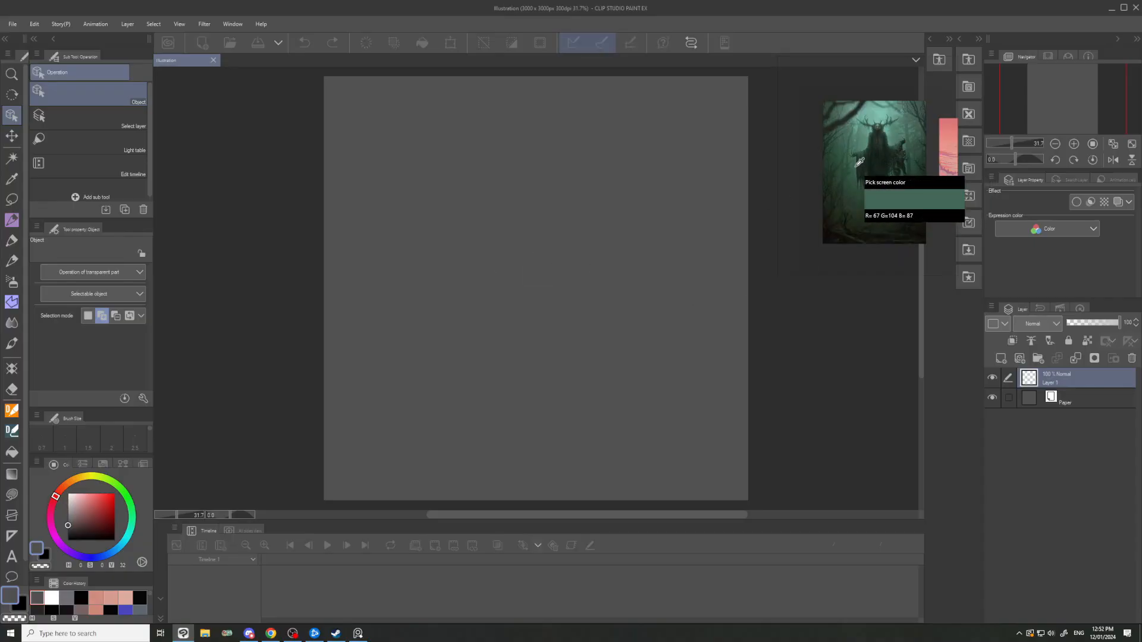
key(p)
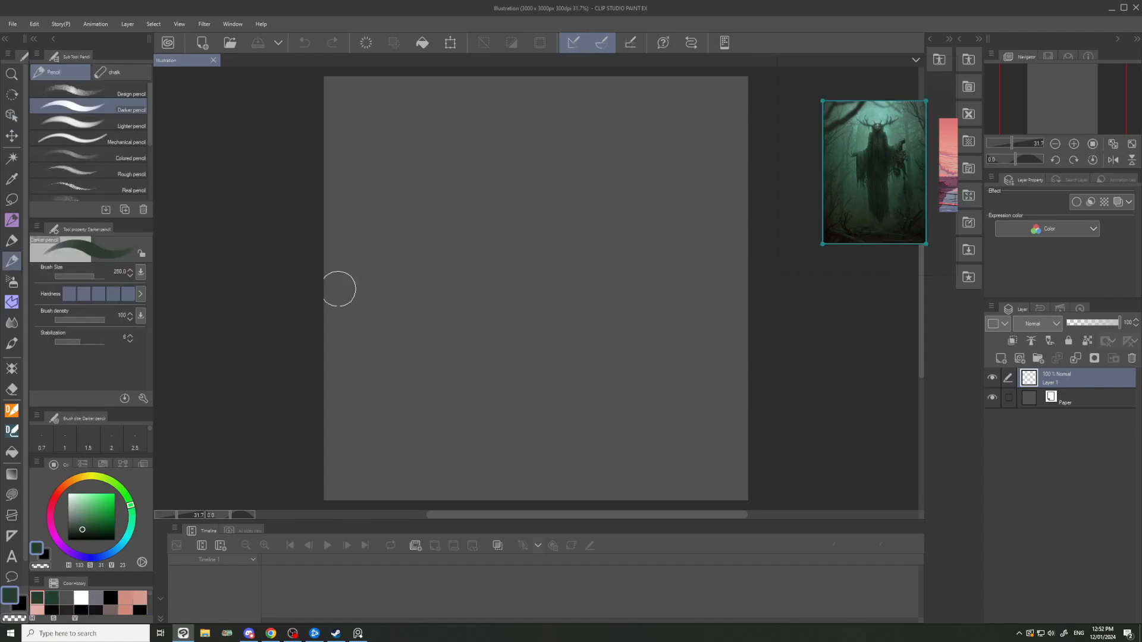
drag(360, 286, 704, 291)
- Hide the windows to pick the orange cat's colour from the web image results, and paint a zigzag with Opaque watercolor
click(12, 24)
mouse_move(34, 25)
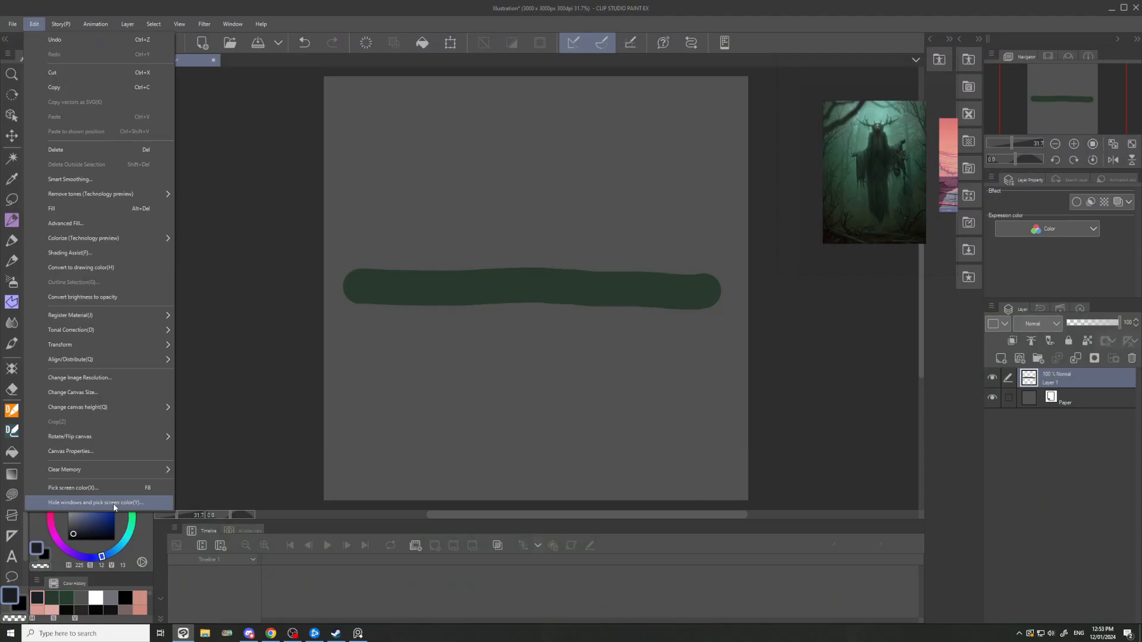
click(417, 405)
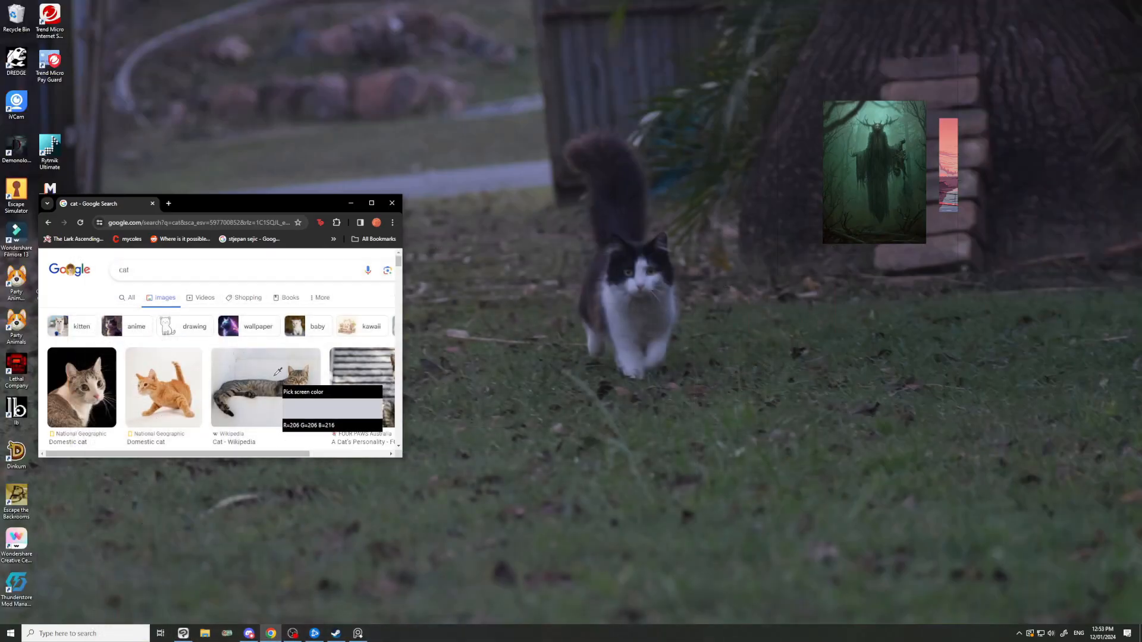
click(175, 395)
mouse_move(437, 206)
mouse_down()
mouse_move(541, 197)
mouse_move(466, 357)
mouse_move(391, 457)
mouse_up()
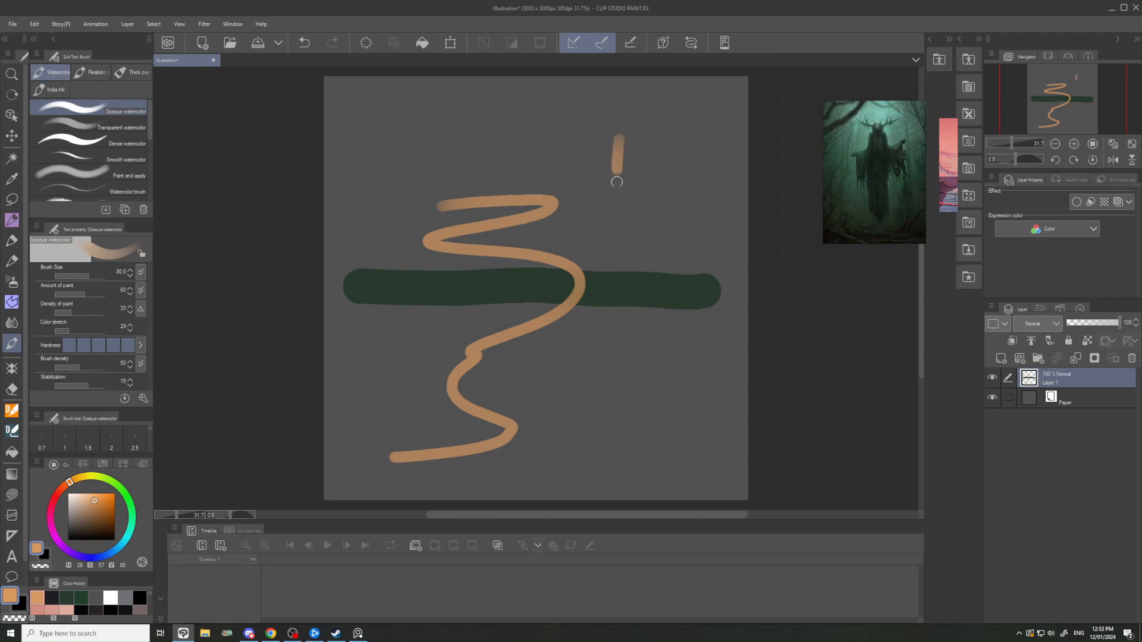
- Detach the Color History palette so it floats over the canvas, and enlarge it
drag(71, 586, 415, 184)
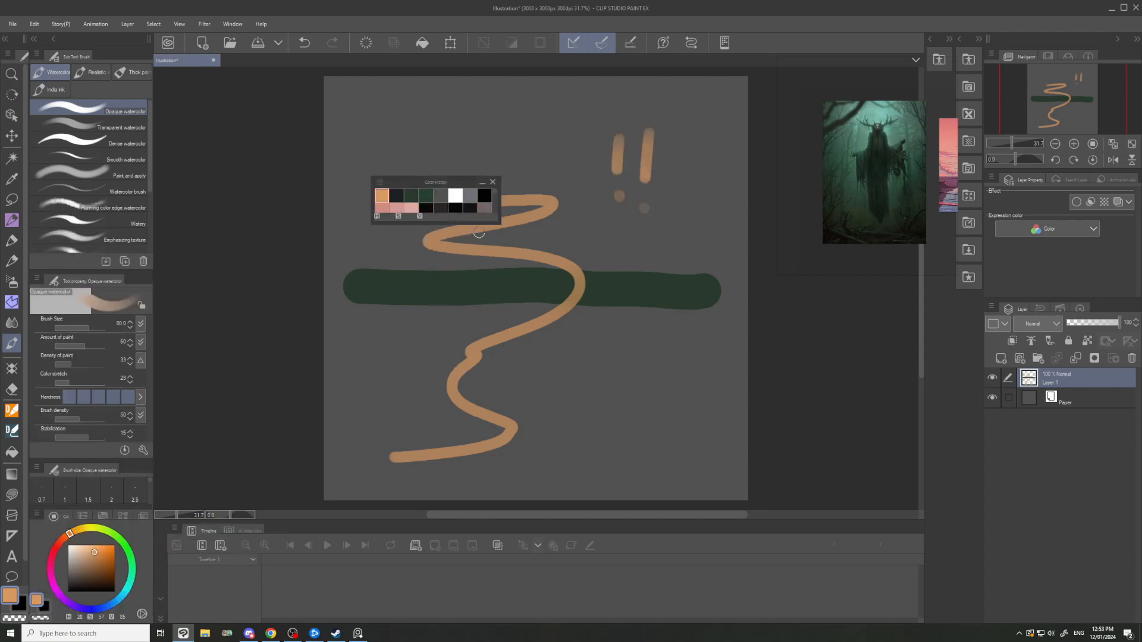
drag(491, 222, 722, 475)
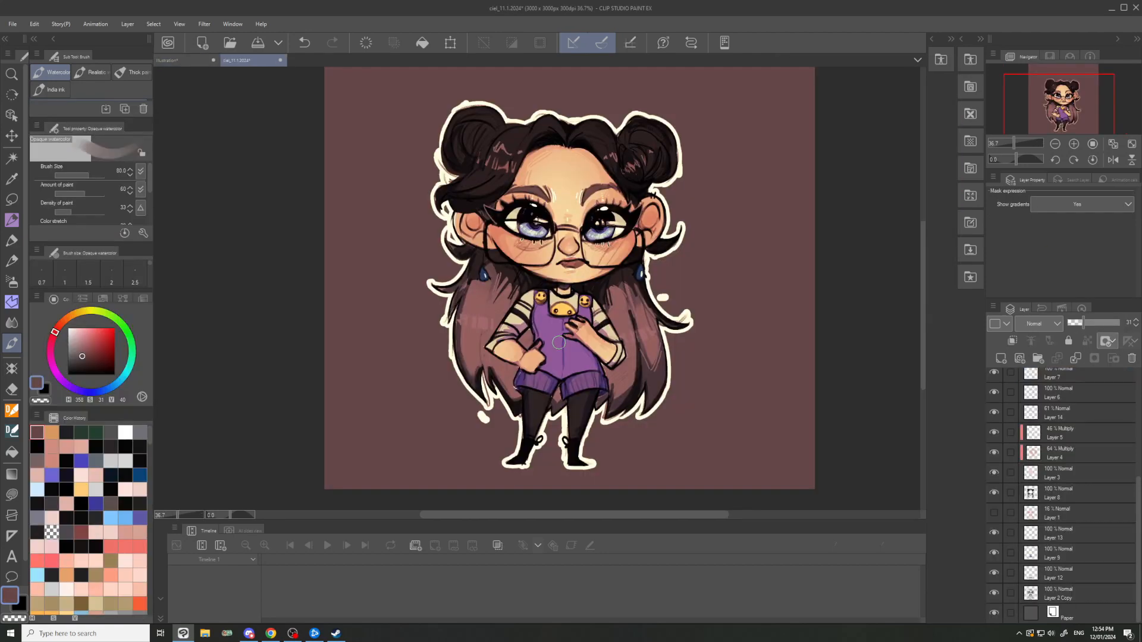
- Sample colours directly from the chibi character's purple overalls, neck skin, eye white and iris
alt+click(565, 354)
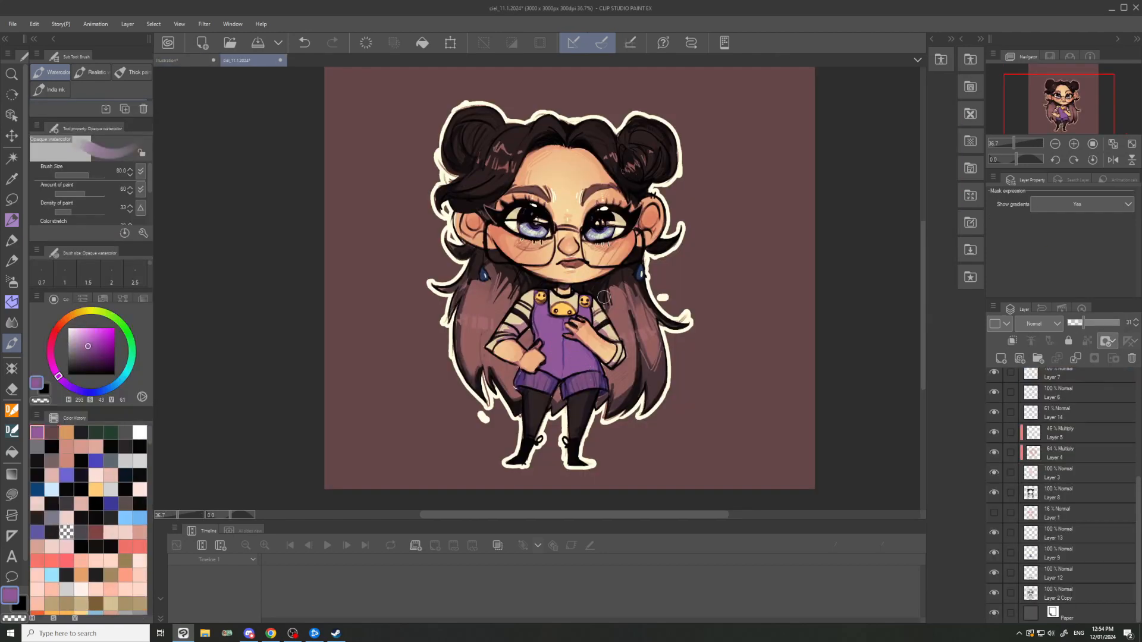
alt+click(573, 275)
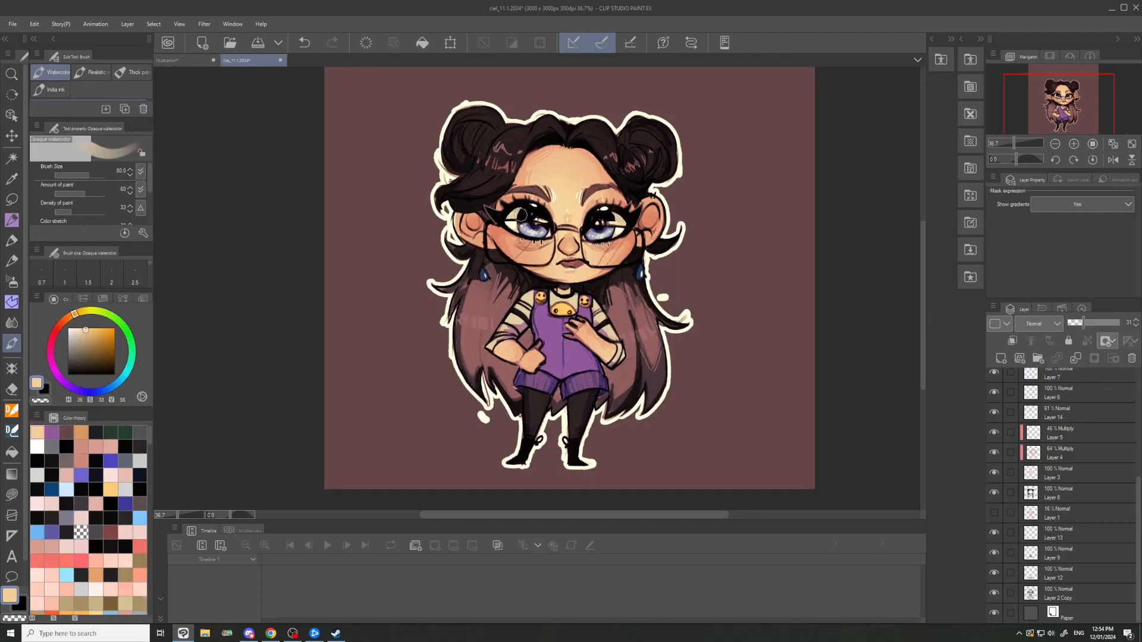
alt+click(535, 229)
scroll(534, 228, up, 1)
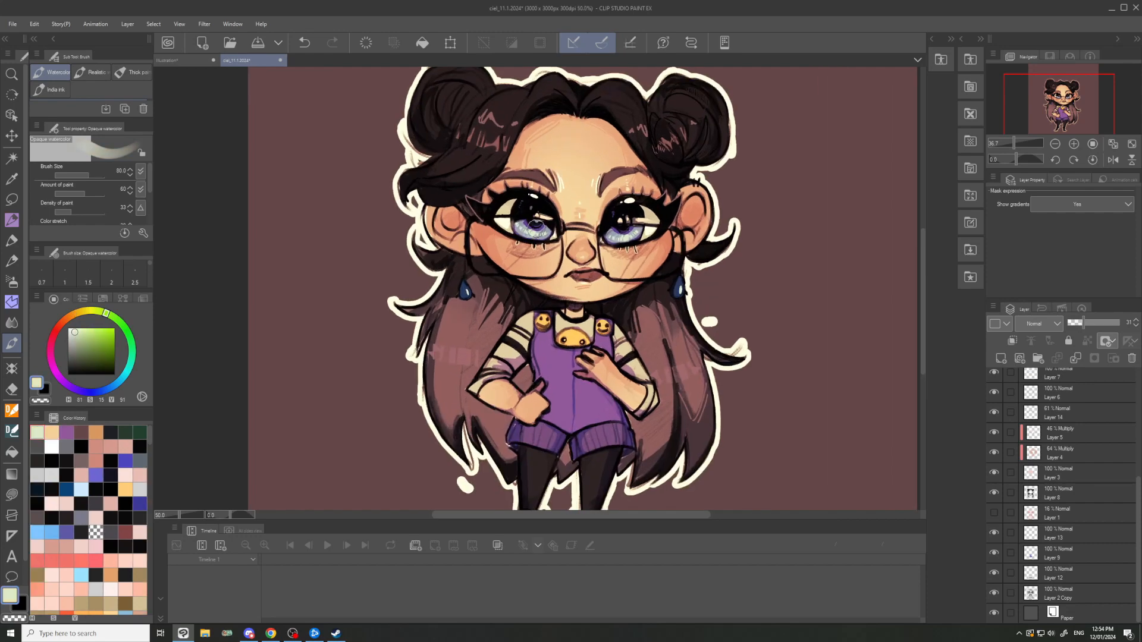
scroll(535, 226, up, 4)
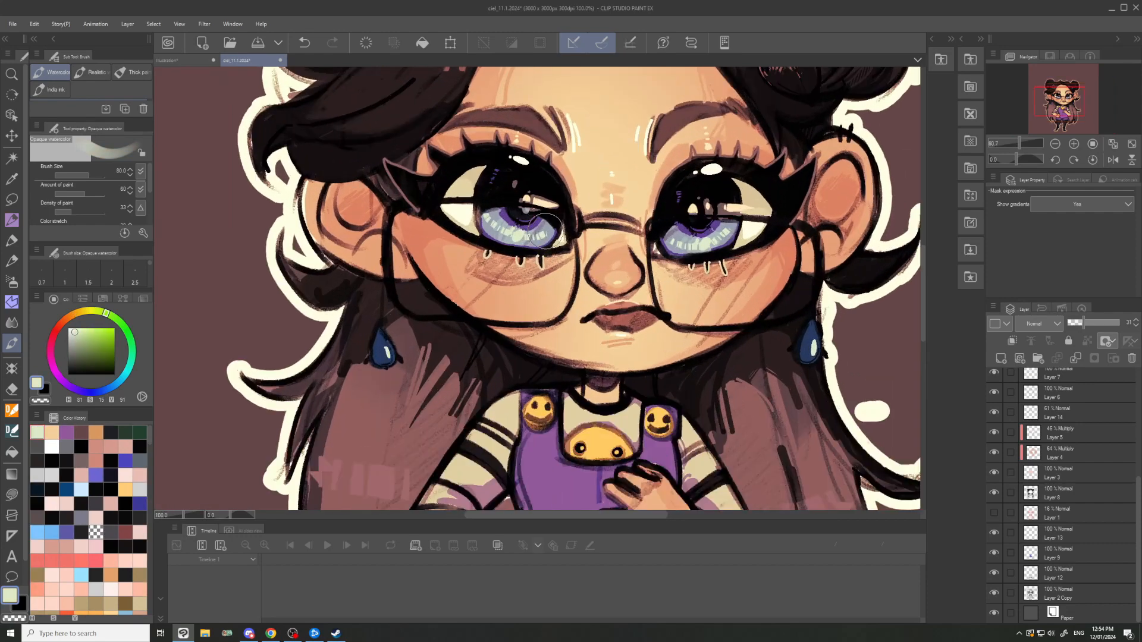
alt+click(537, 215)
alt+click(539, 213)
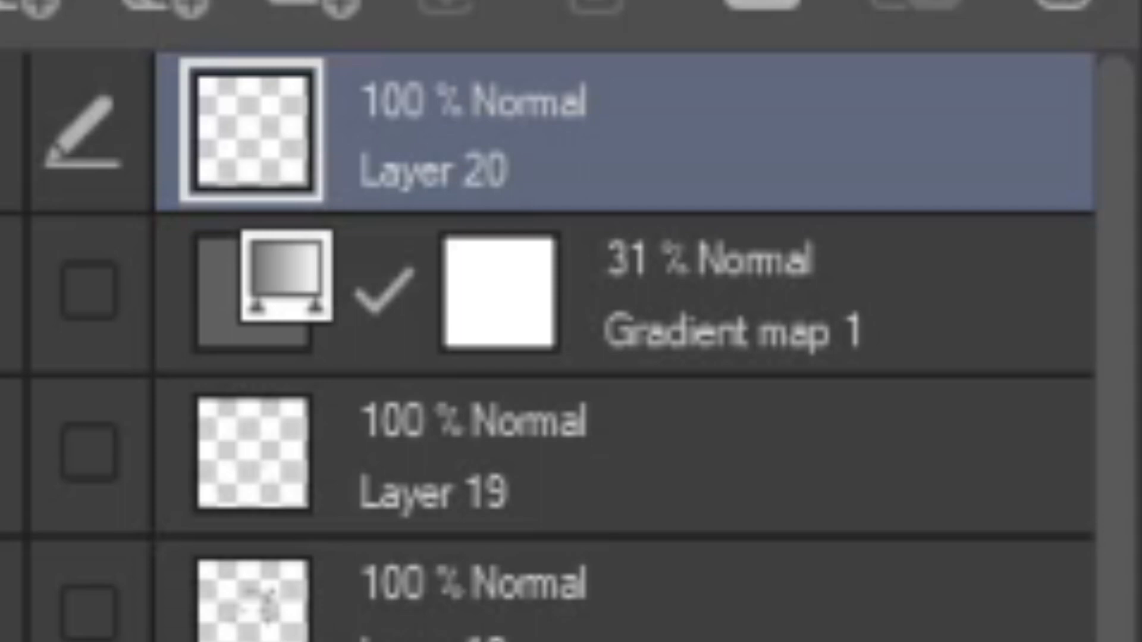
- Reselect recent colours in the Color History, from the pale green through peach and purple to the muted brown
click(232, 452)
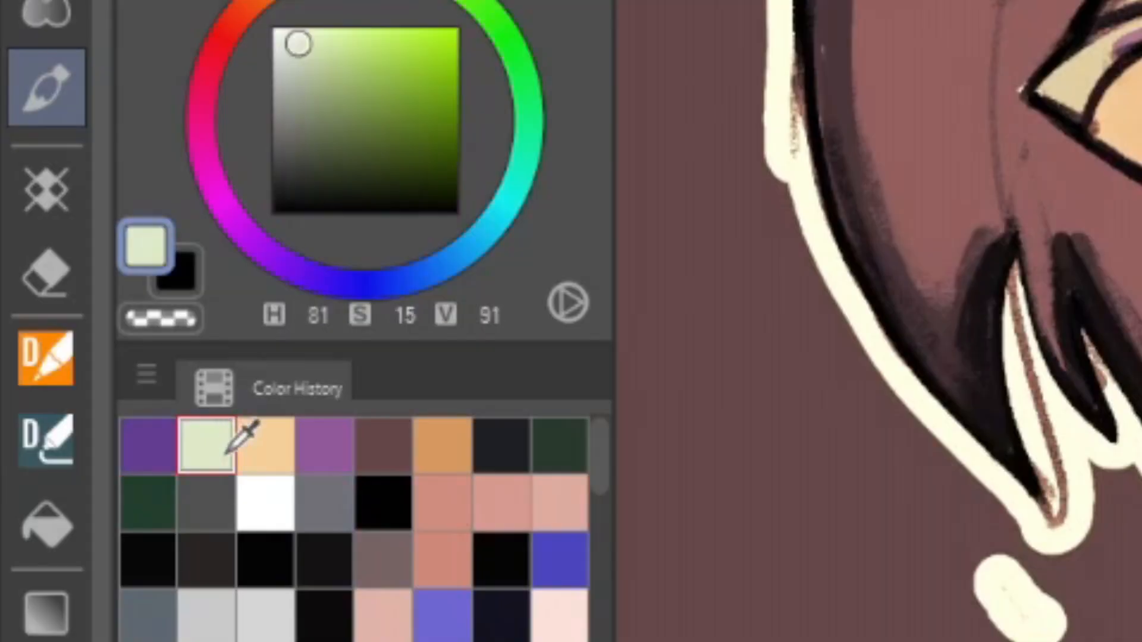
click(265, 446)
click(324, 446)
click(382, 445)
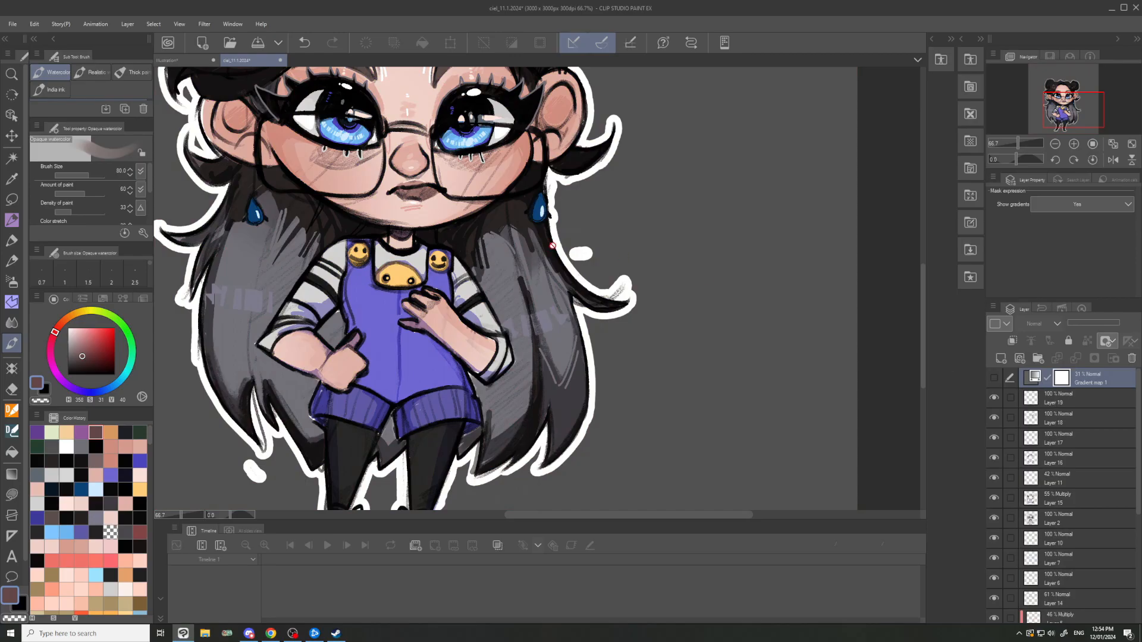
- Add a new raster layer above the Gradient map 1 layer and sample the blue-violet of the overalls
scroll(472, 291, down, 3)
scroll(472, 290, up, 3)
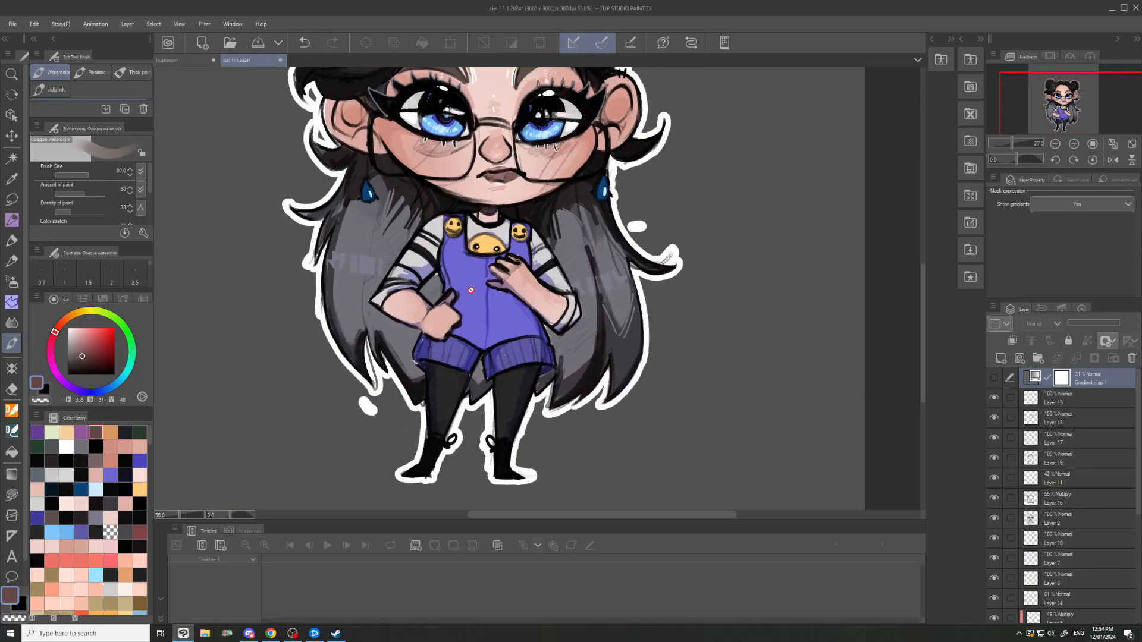
click(1001, 358)
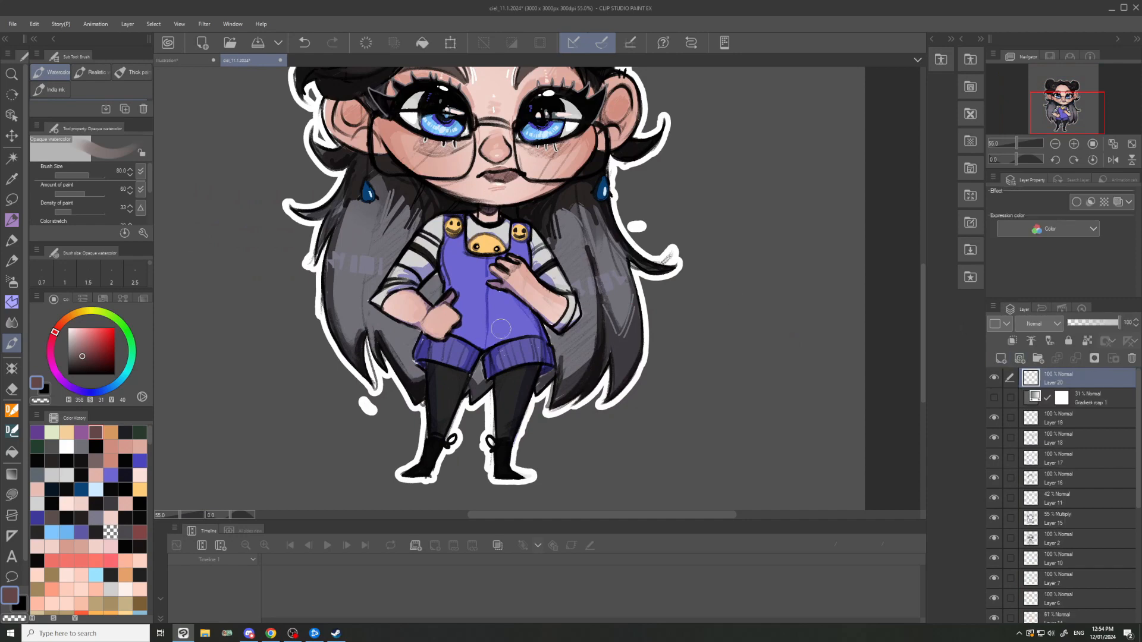
click(518, 327)
scroll(485, 340, down, 3)
scroll(486, 298, up, 3)
alt+click(480, 311)
alt+click(481, 310)
alt+click(480, 311)
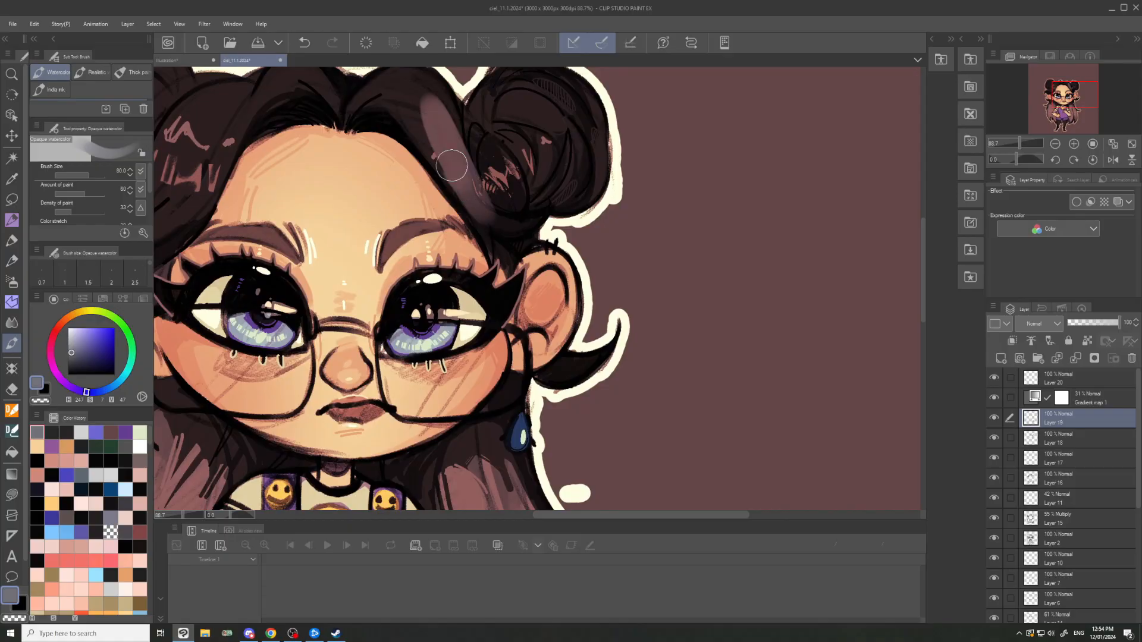
- Paint a soft grey highlight on the hair between the forehead and the bun on Layer 19
drag(453, 169, 409, 113)
scroll(447, 141, down, 3)
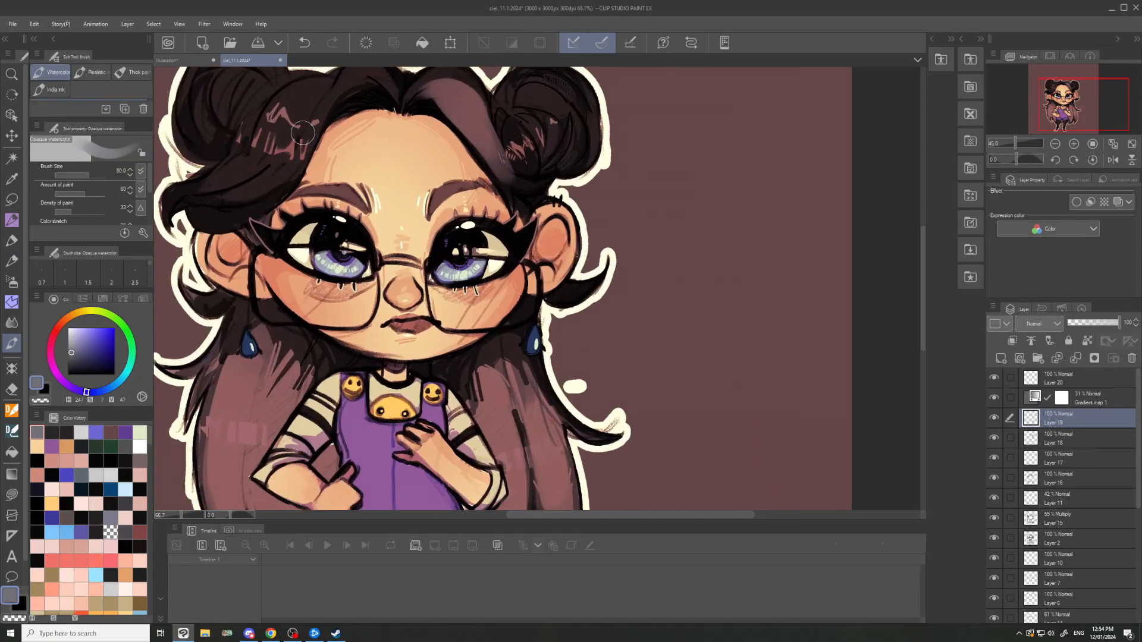
scroll(337, 94, down, 5)
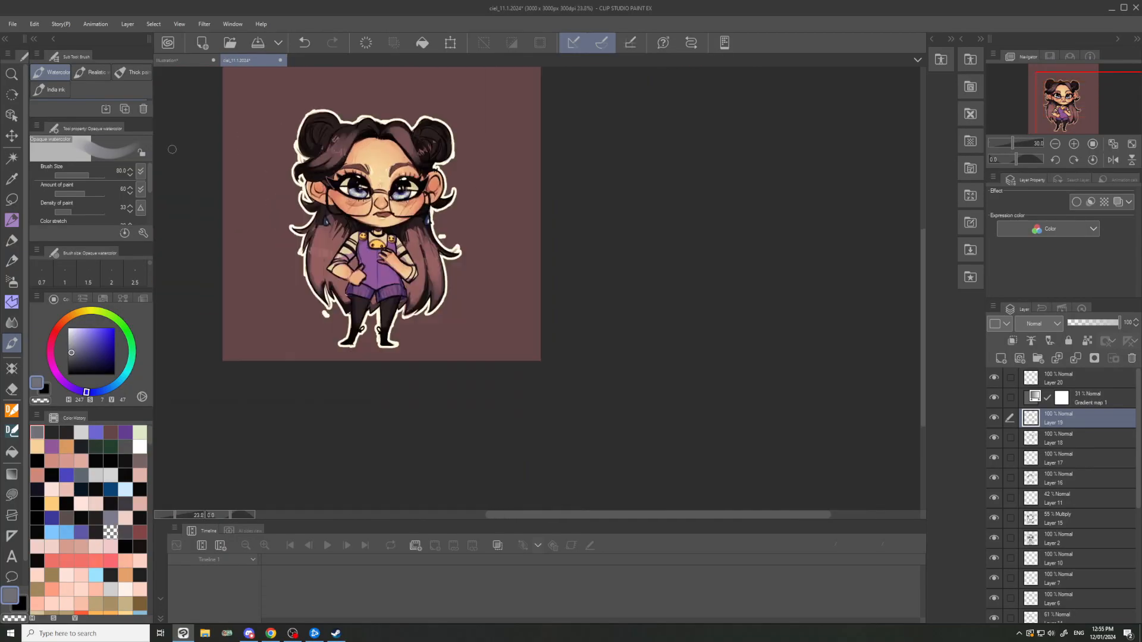
scroll(476, 182, up, 3)
scroll(475, 183, up, 1)
- Switch to the Eyedropper tool and expand its sub tool list to reveal Pick up color from layer
click(12, 179)
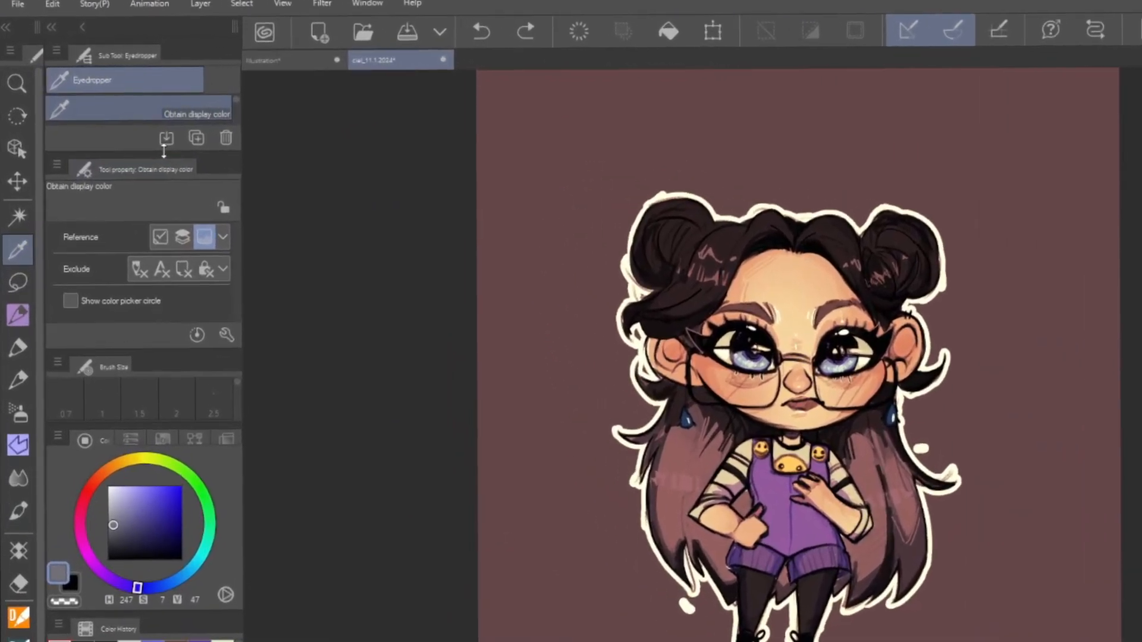
drag(164, 152, 161, 348)
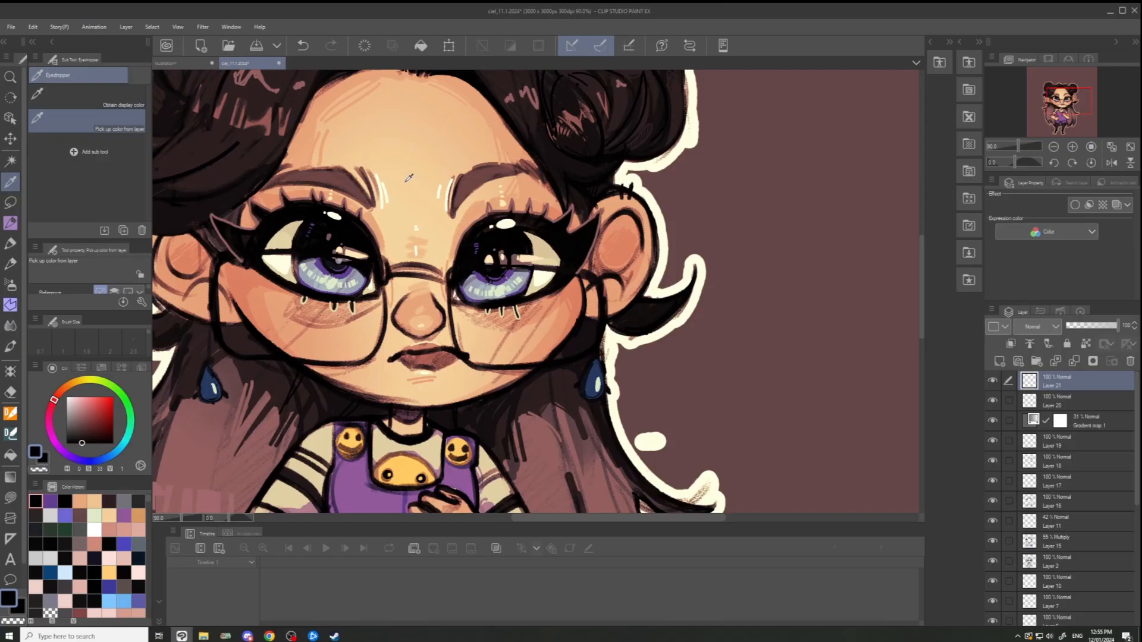
- Select Layer 3 and toggle its visibility off and on to check what it contains
scroll(373, 202, down, 5)
scroll(303, 171, up, 2)
scroll(1032, 535, down, 3)
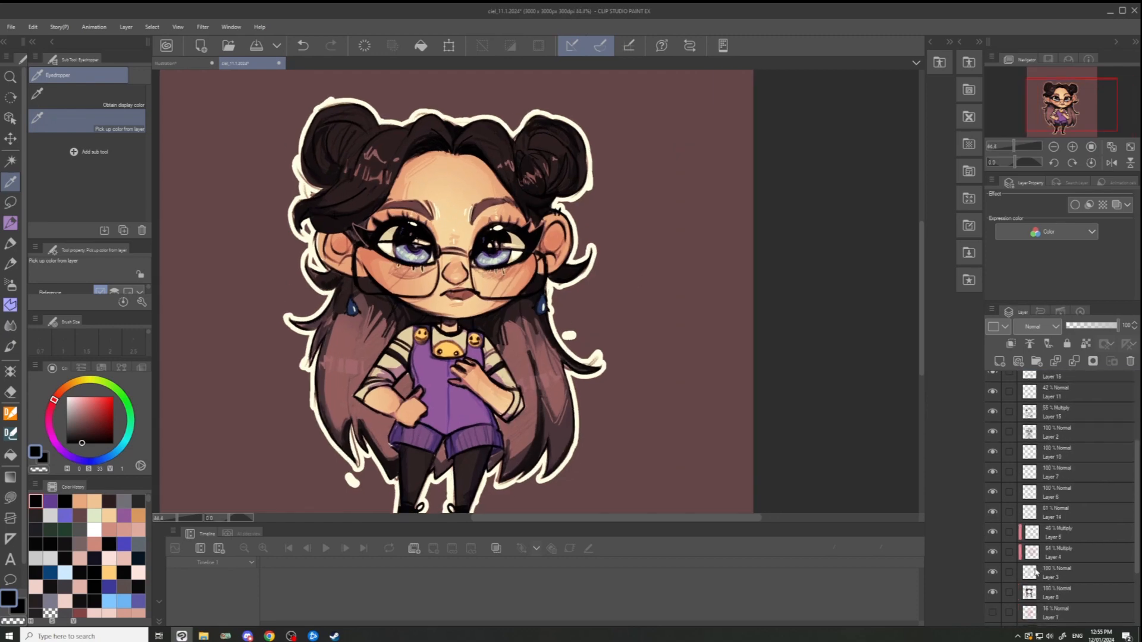
click(1033, 565)
click(993, 559)
click(993, 559)
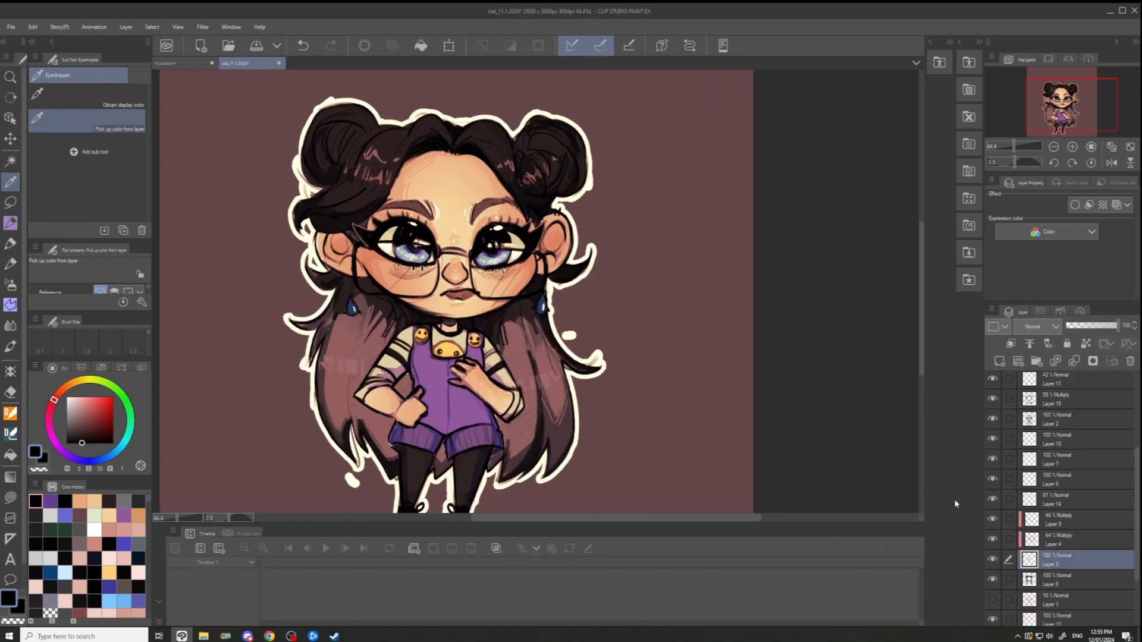
- Pick the forehead skin colour from Layer 3 only, and pick its displayed colour for comparison
scroll(456, 163, up, 1)
scroll(442, 197, up, 2)
click(466, 189)
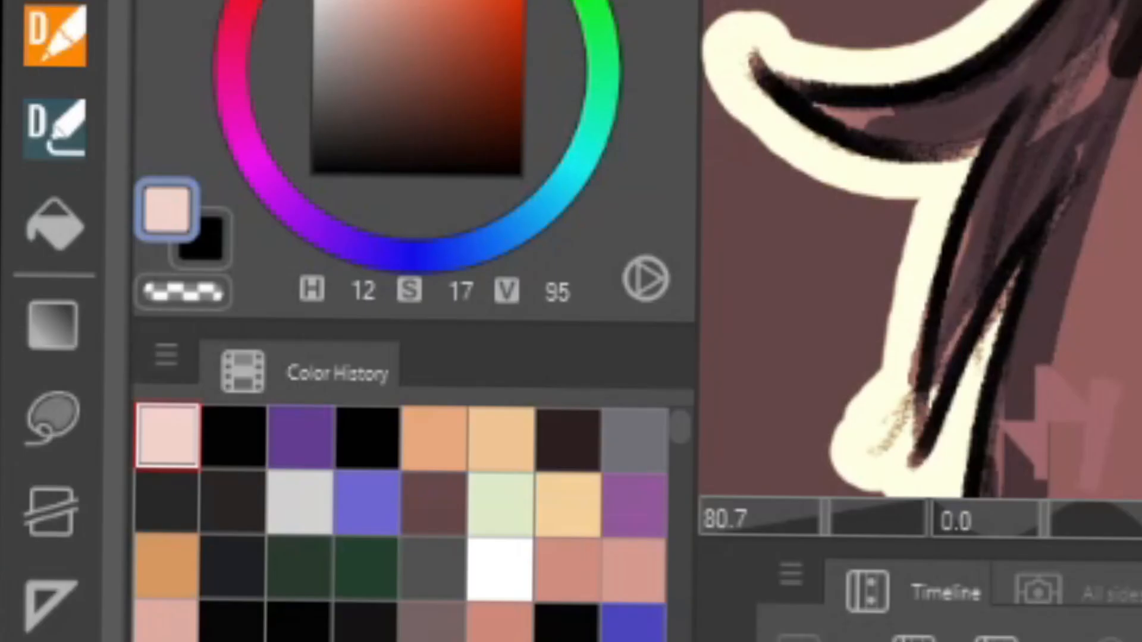
click(497, 440)
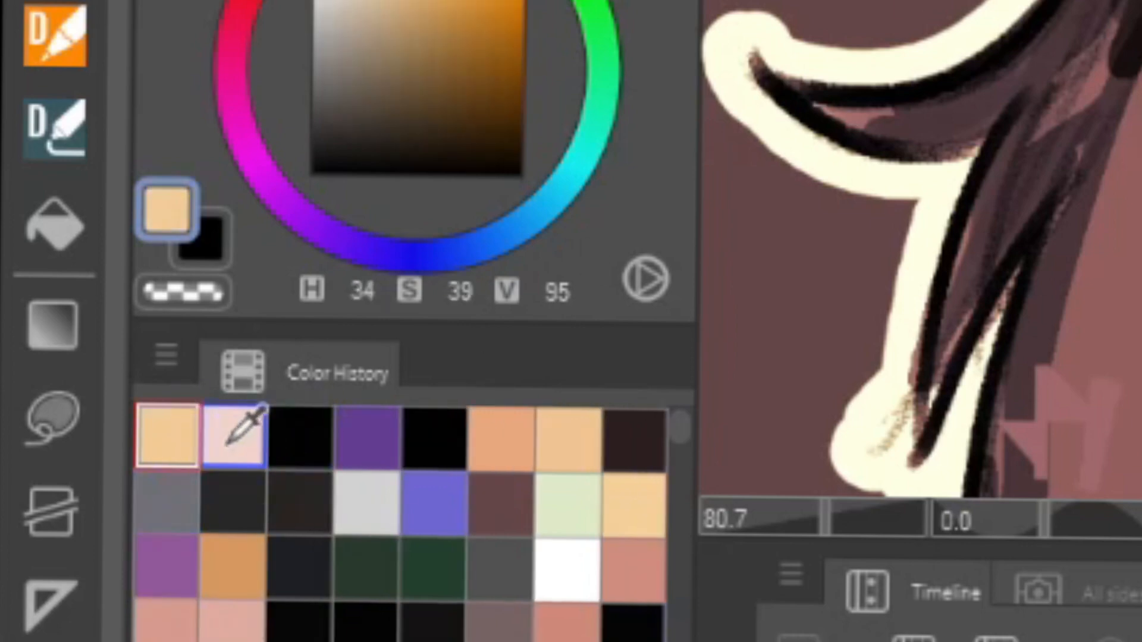
scroll(921, 249, down, 4)
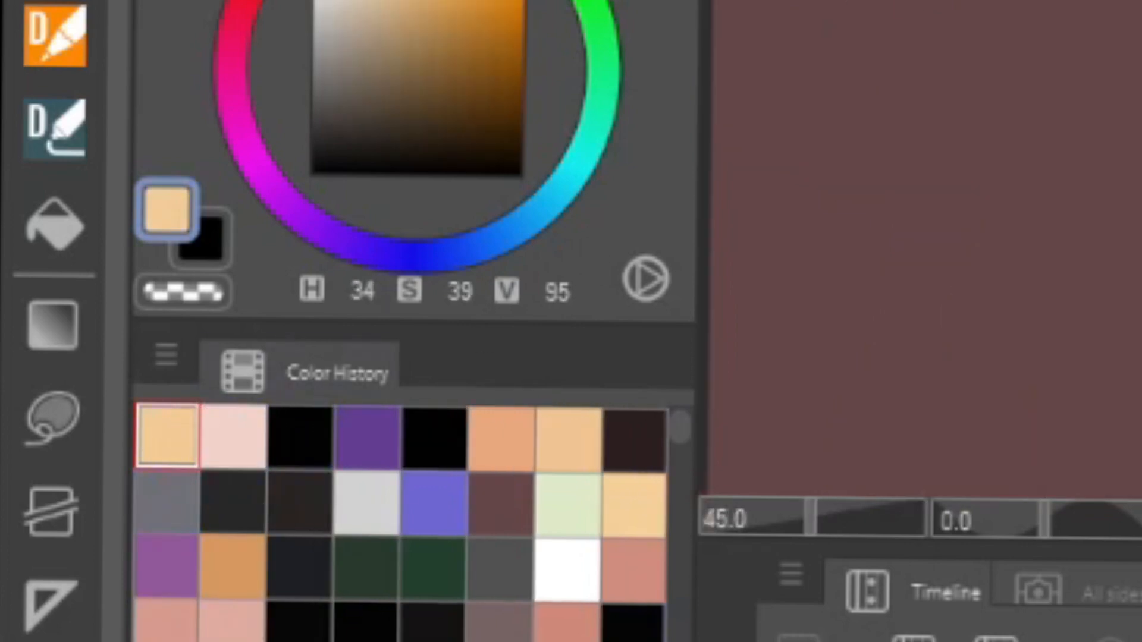
scroll(920, 250, up, 1)
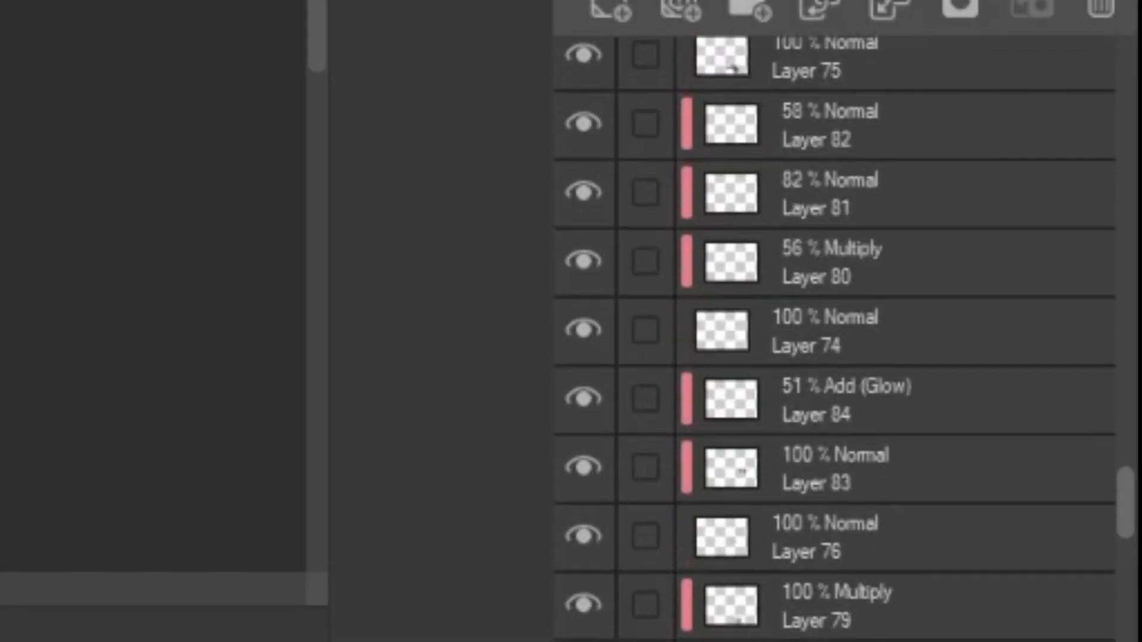
- Use the Select layer tool in the group illustration to select the layer holding the black outline beside the plaid outfit
scroll(832, 333, up, 15)
scroll(832, 333, up, 10)
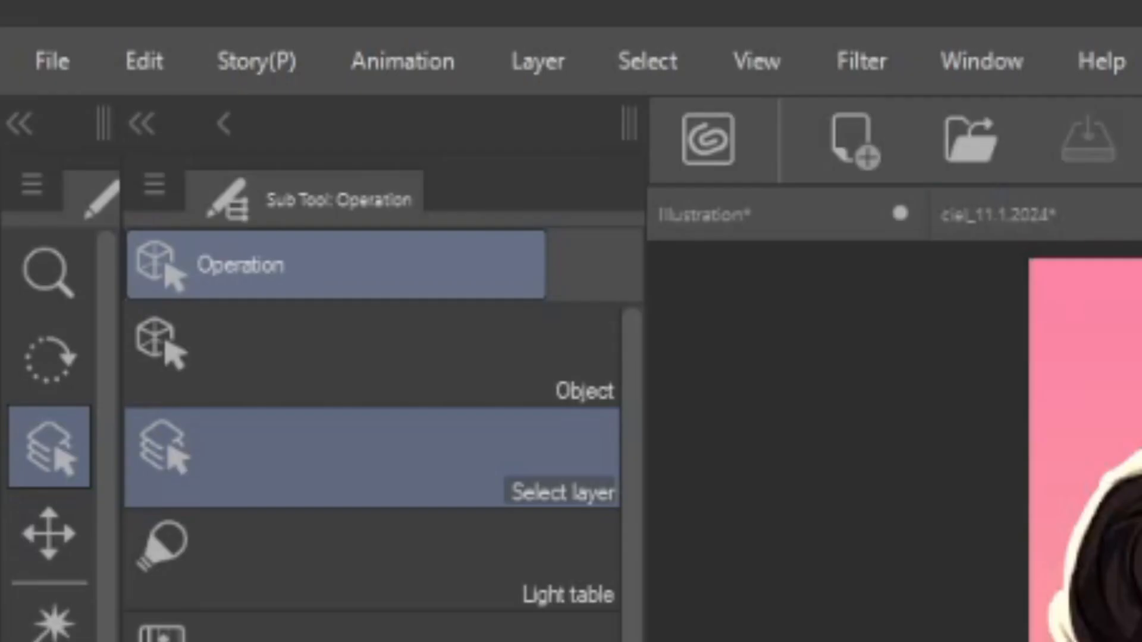
scroll(731, 297, up, 6)
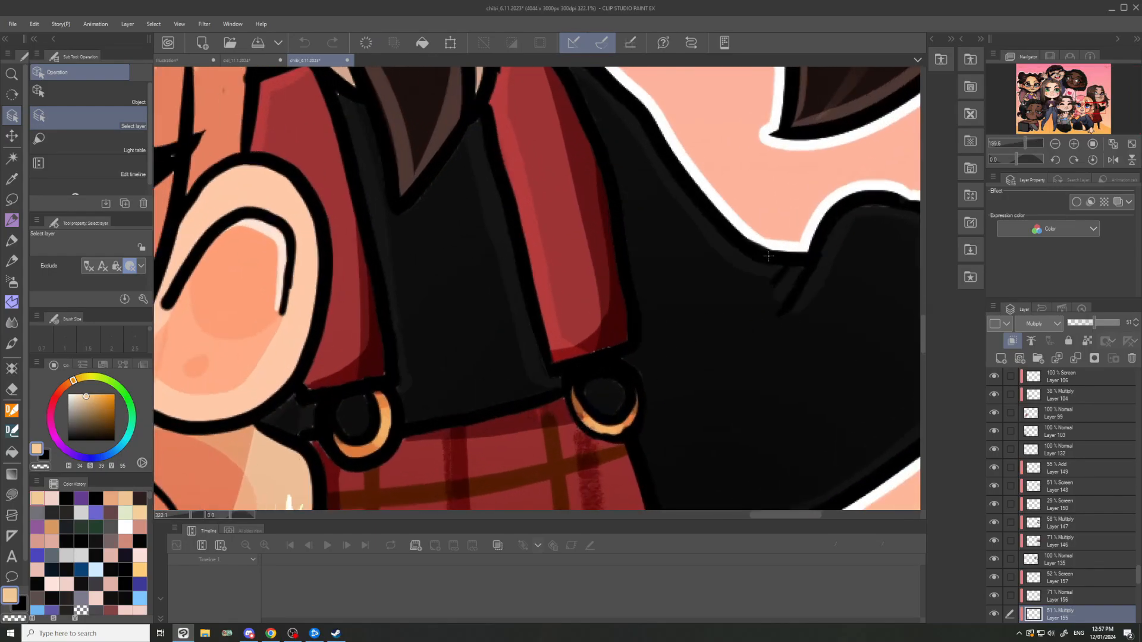
click(769, 255)
key(ctrl+minus)
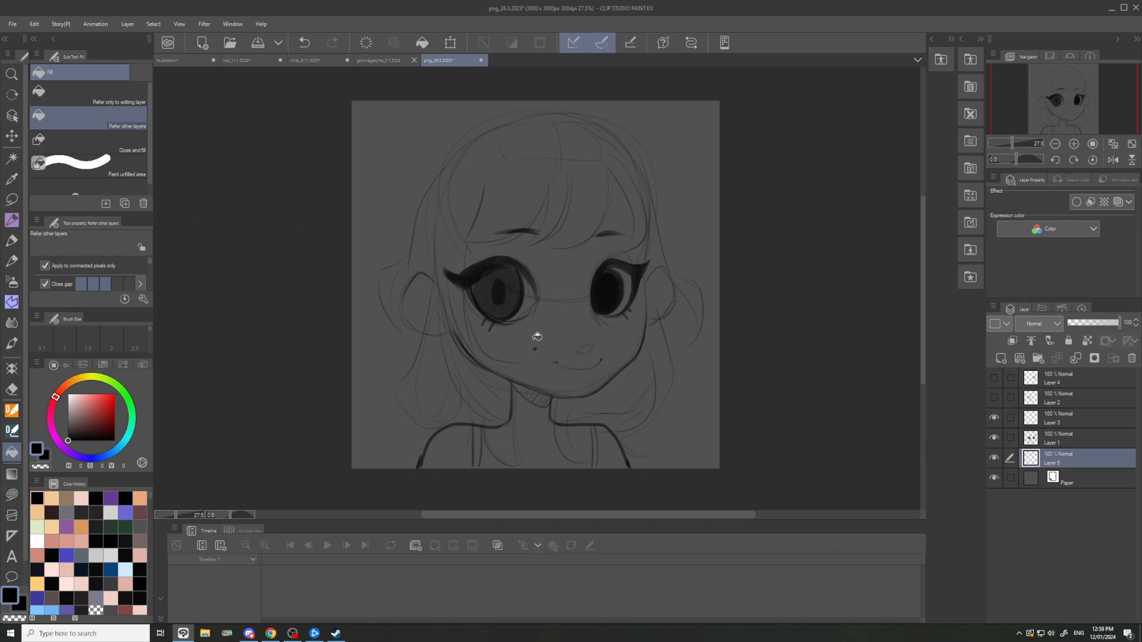
- Try to fill the sketched girl's face and forehead with black using Refer other layers, and undo both fills
click(535, 339)
click(541, 263)
key(ctrl+z)
key(ctrl+z)
- Block in the sketched girl's face and forehead with the light peach skin colour using Lasso fill
click(83, 395)
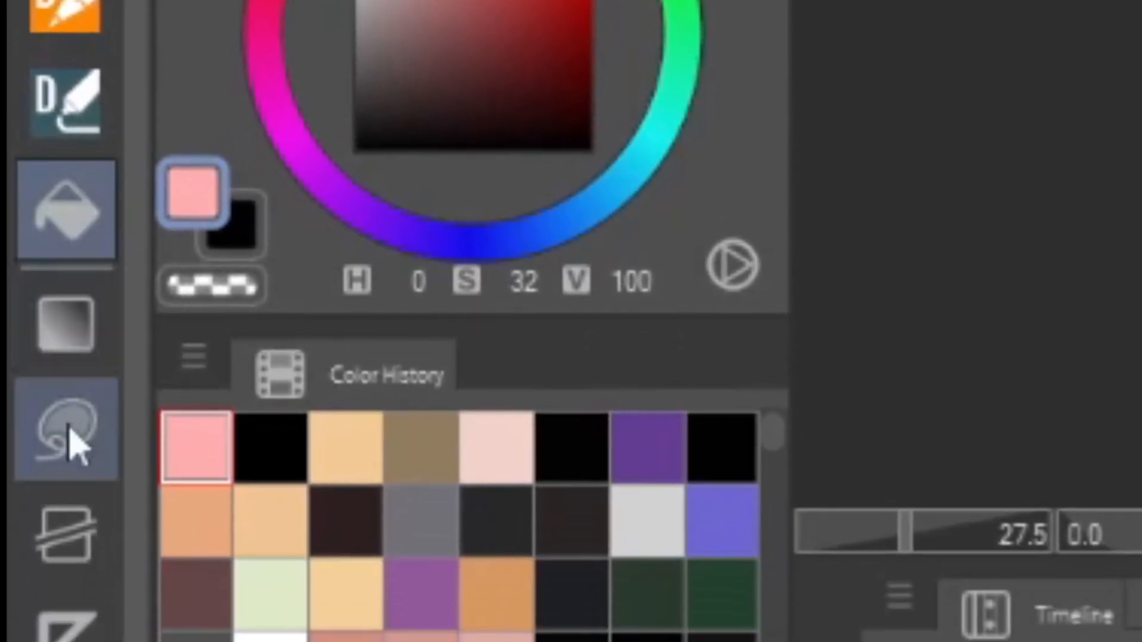
click(12, 494)
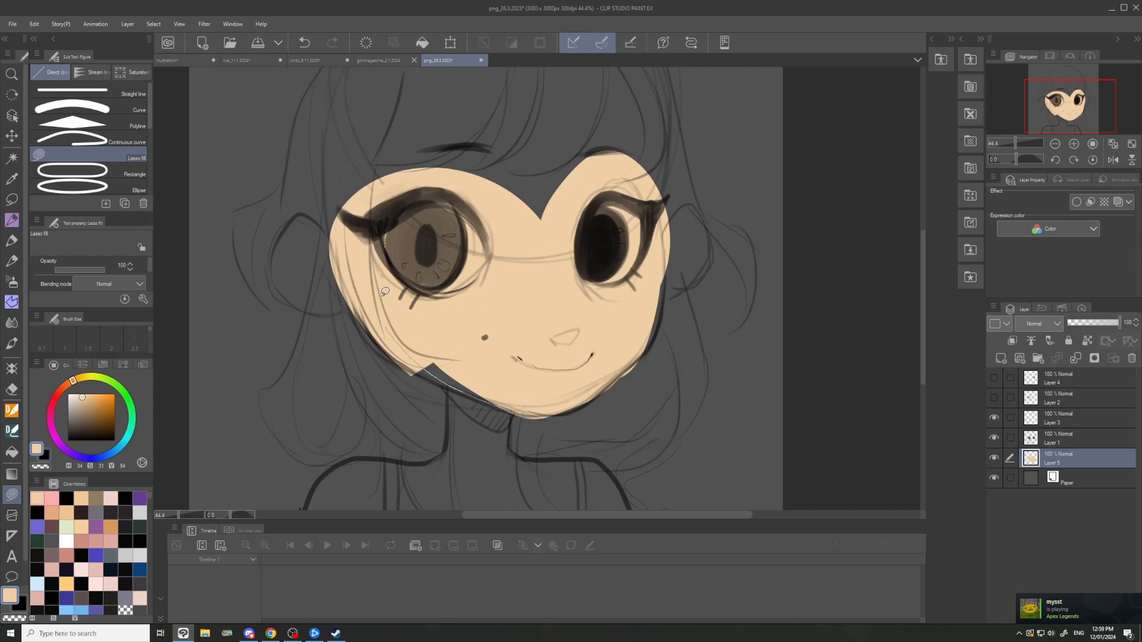
drag(385, 292, 414, 276)
mouse_move(645, 215)
mouse_down()
mouse_move(408, 105)
mouse_move(361, 219)
mouse_up()
scroll(470, 297, down, 5)
scroll(552, 202, up, 4)
mouse_move(546, 192)
mouse_down()
mouse_move(579, 101)
mouse_move(597, 226)
mouse_up()
- Choose a medium brown and lasso-fill the girl's hair, including the bangs and the locks beside the neck
scroll(439, 252, down, 2)
click(102, 416)
scroll(452, 147, up, 2)
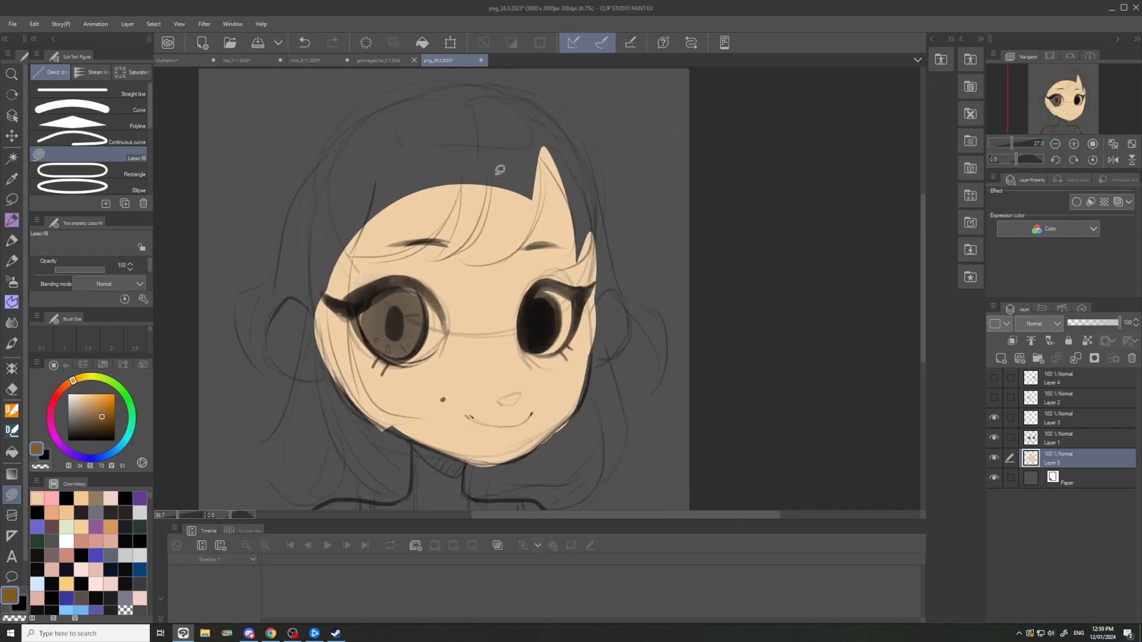
drag(397, 260, 541, 155)
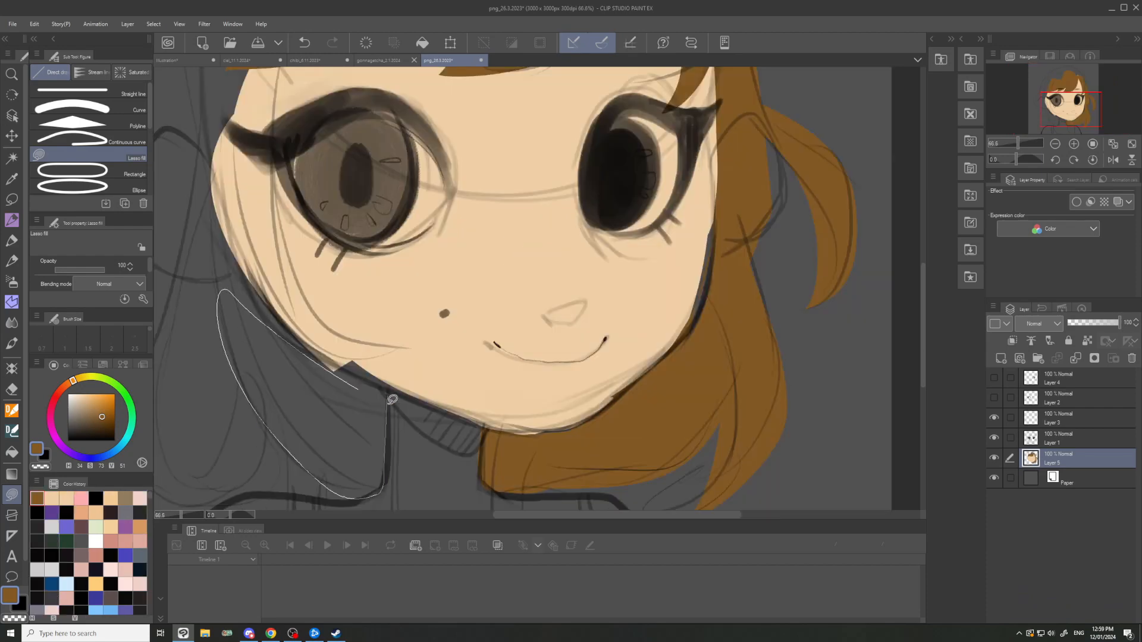
drag(390, 401, 386, 398)
- Sample the skin tone, lasso-fill the gap along the jawline, and sample the brown of the hair
alt+click(414, 361)
drag(295, 271, 292, 275)
alt+click(307, 372)
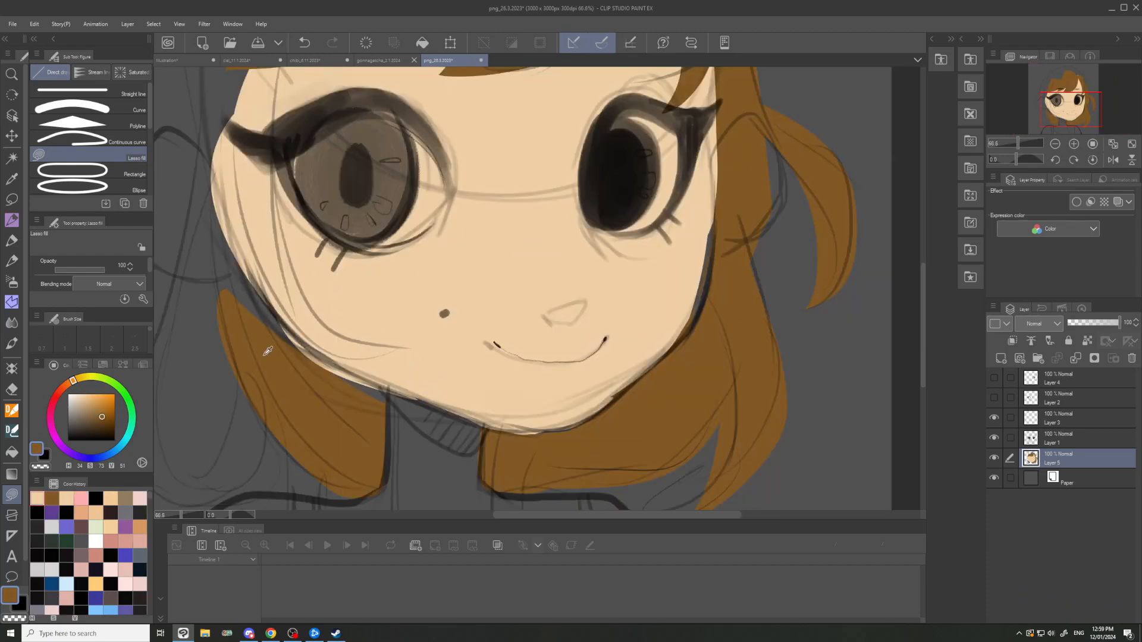
- Lasso-fill peach shadows around both eyes and along the cheek on the clipped Multiply layer above the base colours
scroll(266, 364, down, 4)
scroll(188, 306, up, 2)
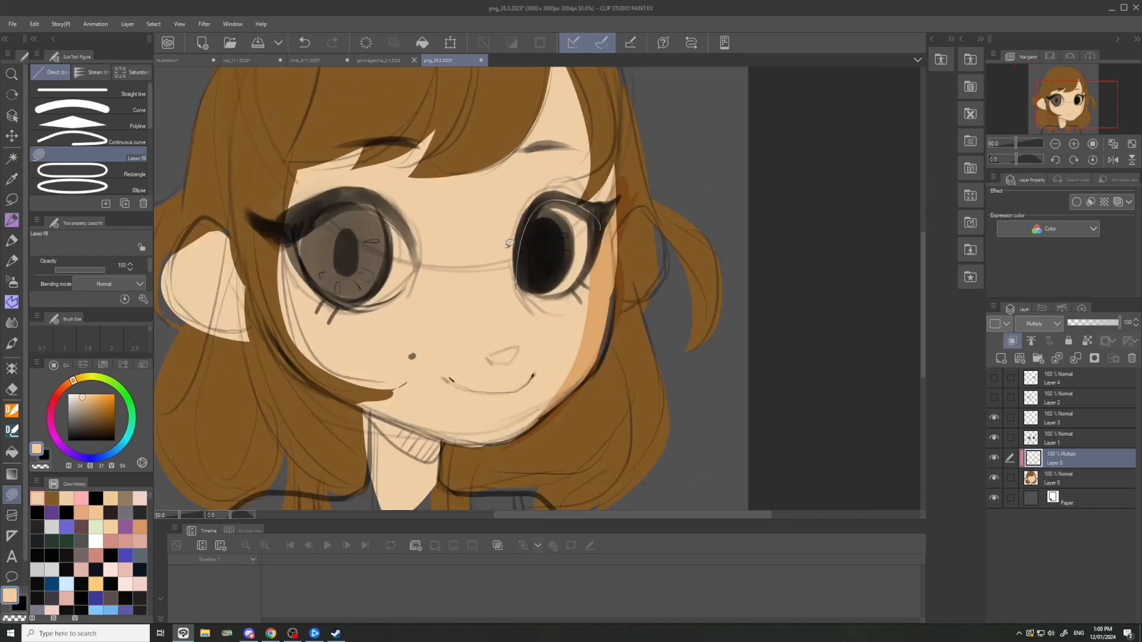
drag(509, 244, 517, 286)
mouse_move(440, 250)
mouse_down()
mouse_move(388, 242)
mouse_move(319, 292)
mouse_move(419, 245)
mouse_up()
drag(322, 242, 300, 247)
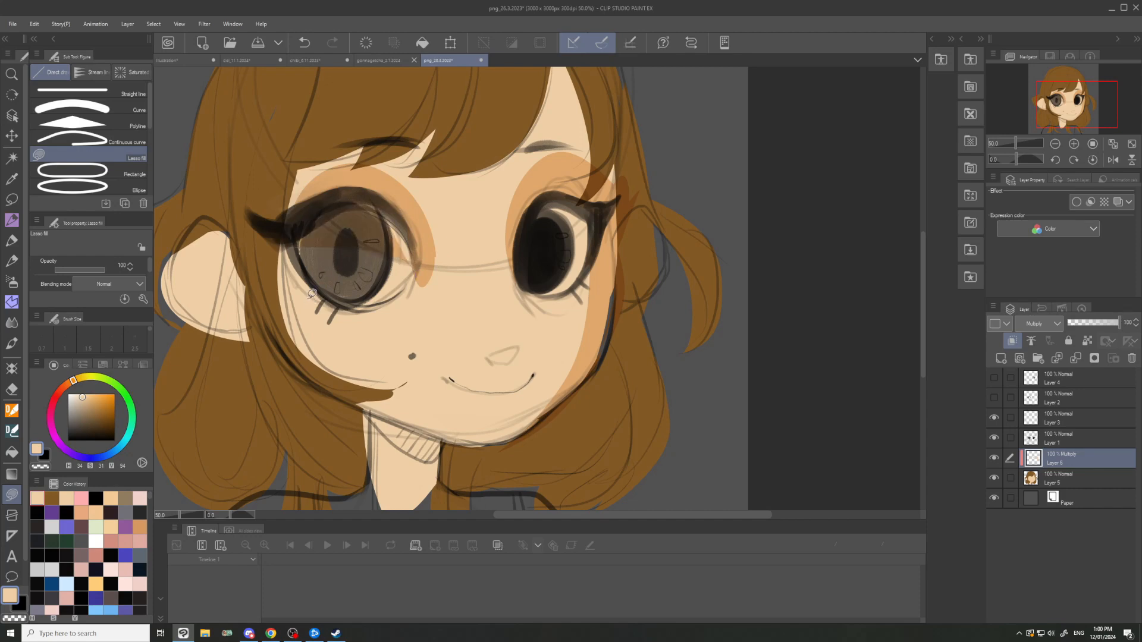
drag(436, 263, 392, 242)
drag(403, 409, 404, 410)
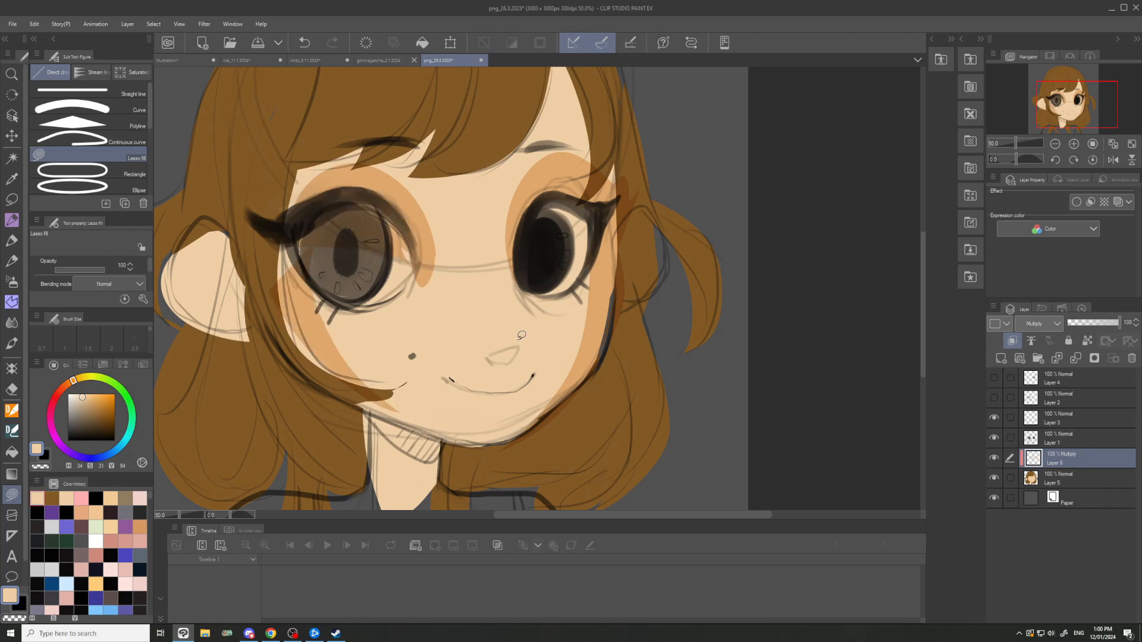
- Lasso-fill further Multiply shadows on the girl's nose, ear and hair
scroll(521, 327, up, 2)
drag(477, 364, 476, 358)
scroll(426, 312, down, 3)
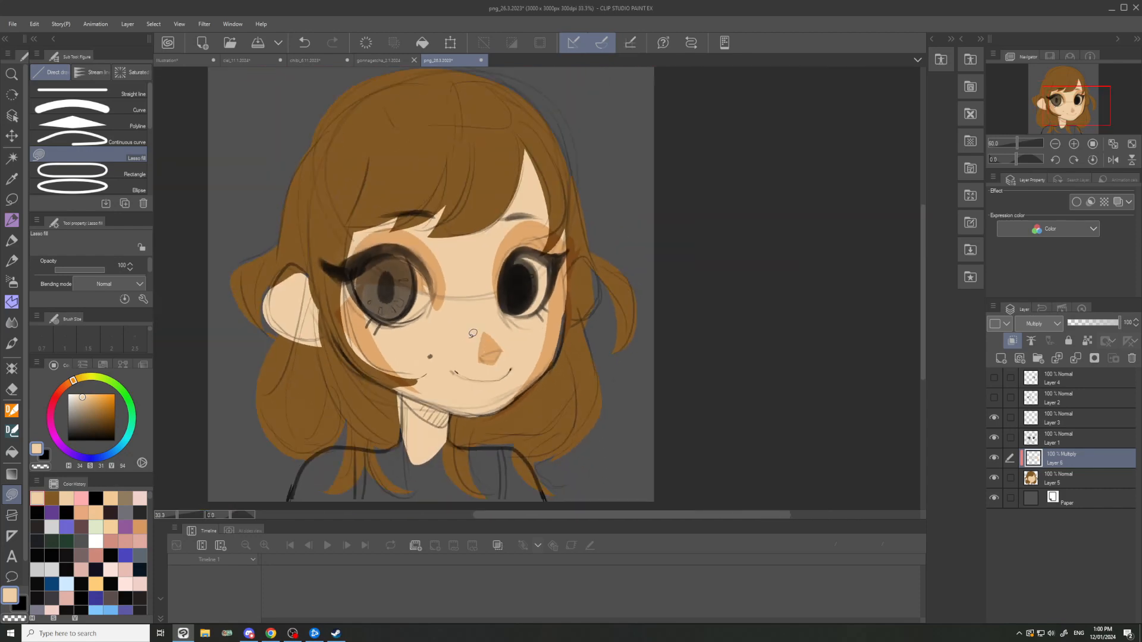
scroll(282, 277, up, 3)
drag(281, 278, 321, 220)
scroll(317, 250, down, 1)
scroll(552, 377, up, 2)
scroll(559, 333, down, 2)
- Add a new layer above the existing ones, choose a light violet, and lasso-fill both irises
click(1058, 378)
click(1001, 358)
click(87, 458)
click(92, 394)
scroll(586, 273, up, 1)
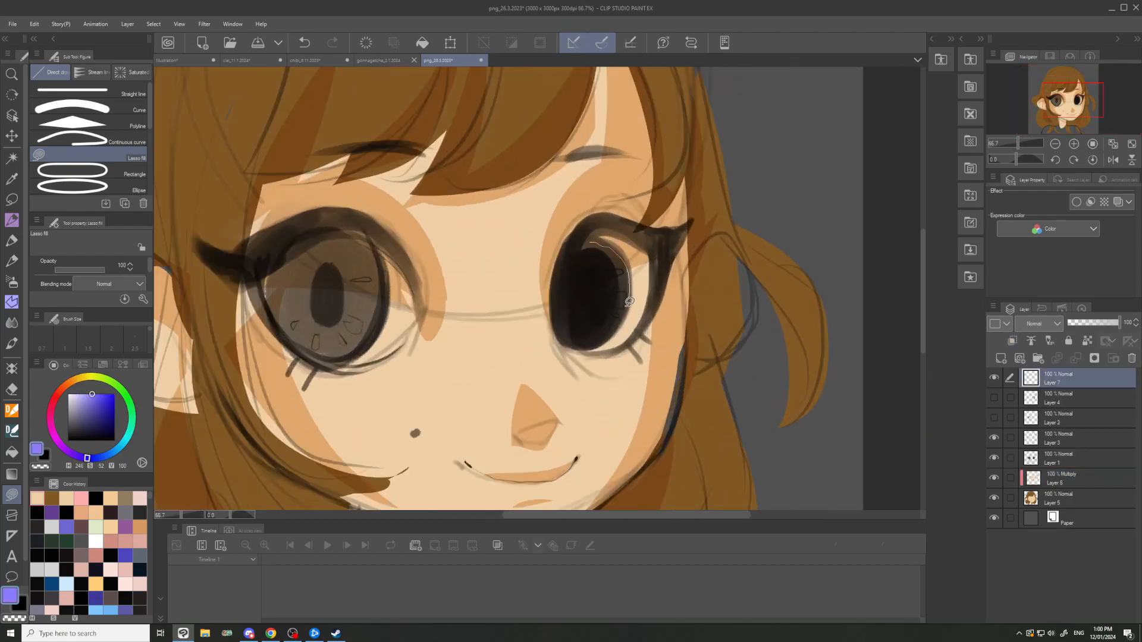
drag(571, 295, 585, 245)
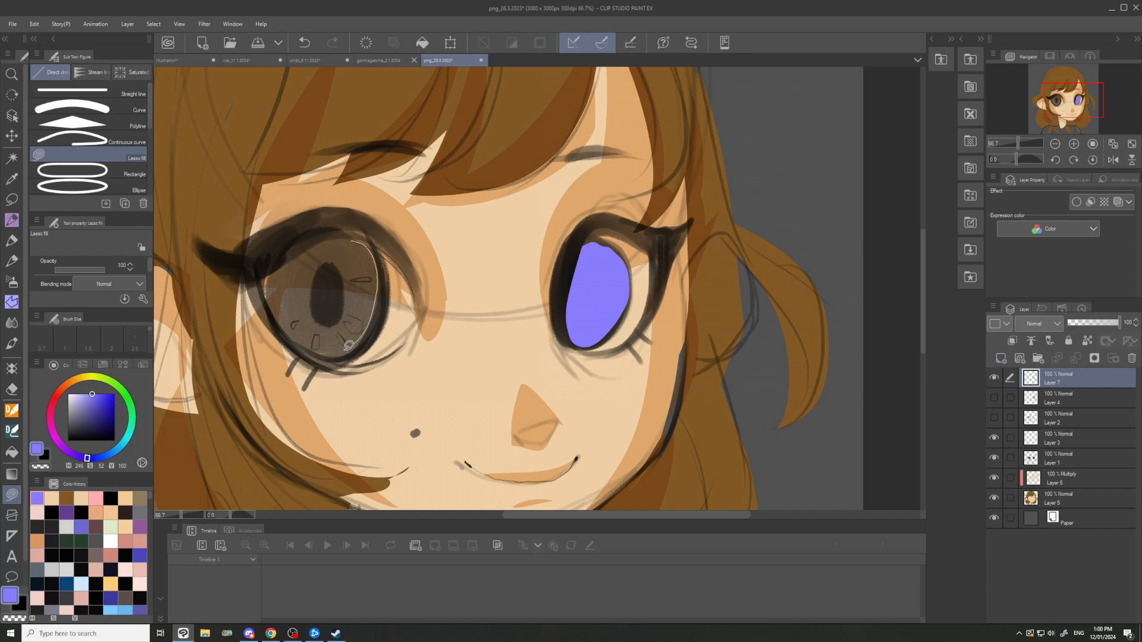
drag(306, 240, 350, 241)
- Sample the dark brown of the upper lash line and lasso-fill a pupil in each iris
scroll(348, 246, down, 4)
scroll(334, 229, up, 3)
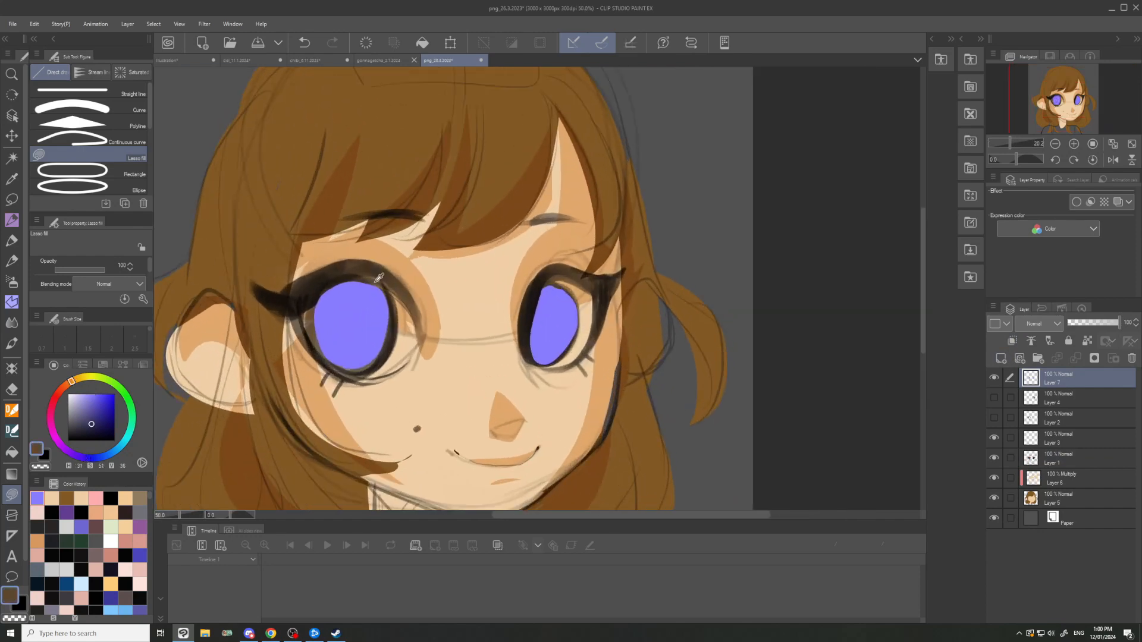
alt+click(376, 273)
scroll(470, 275, up, 1)
scroll(580, 328, up, 1)
mouse_move(569, 314)
mouse_down()
mouse_move(583, 307)
mouse_move(568, 312)
mouse_up()
scroll(571, 321, down, 2)
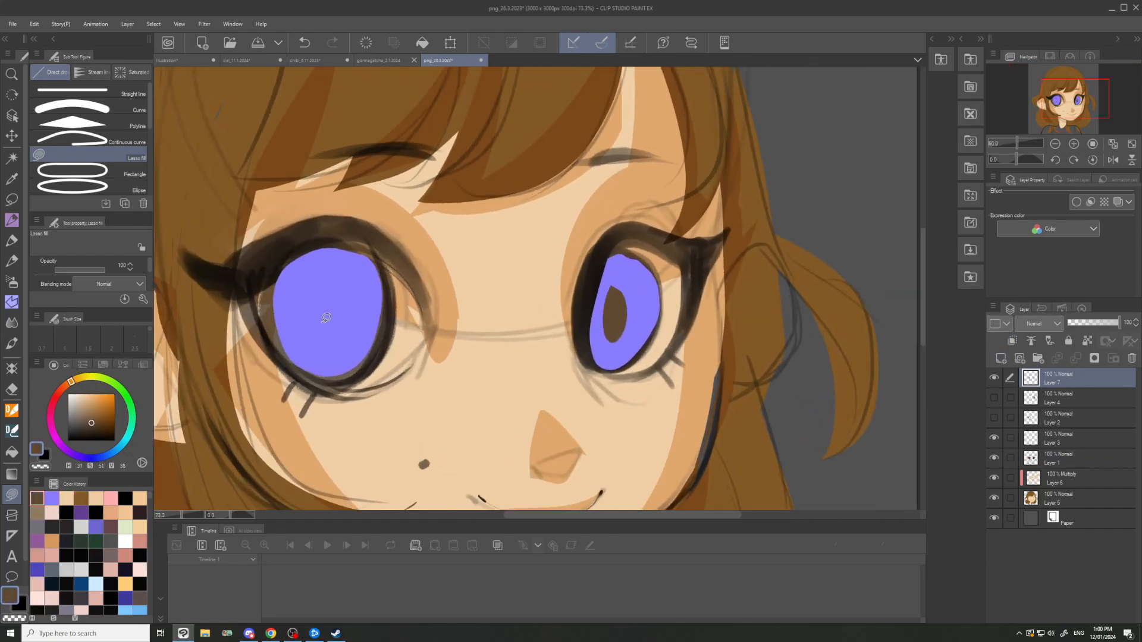
scroll(351, 289, up, 2)
drag(351, 289, 331, 274)
- Add a new layer set to Screen, sample the brown of the hair, and lasso-fill highlights across the bangs
scroll(539, 324, down, 4)
click(1001, 358)
click(1038, 324)
click(1028, 107)
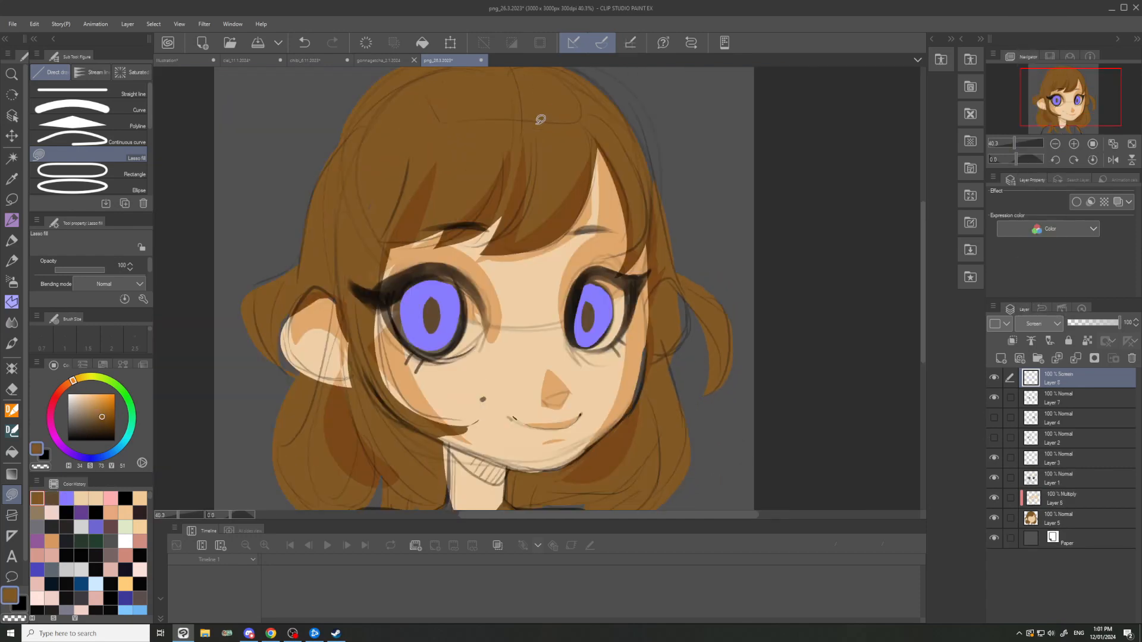
alt+click(541, 119)
scroll(562, 142, up, 2)
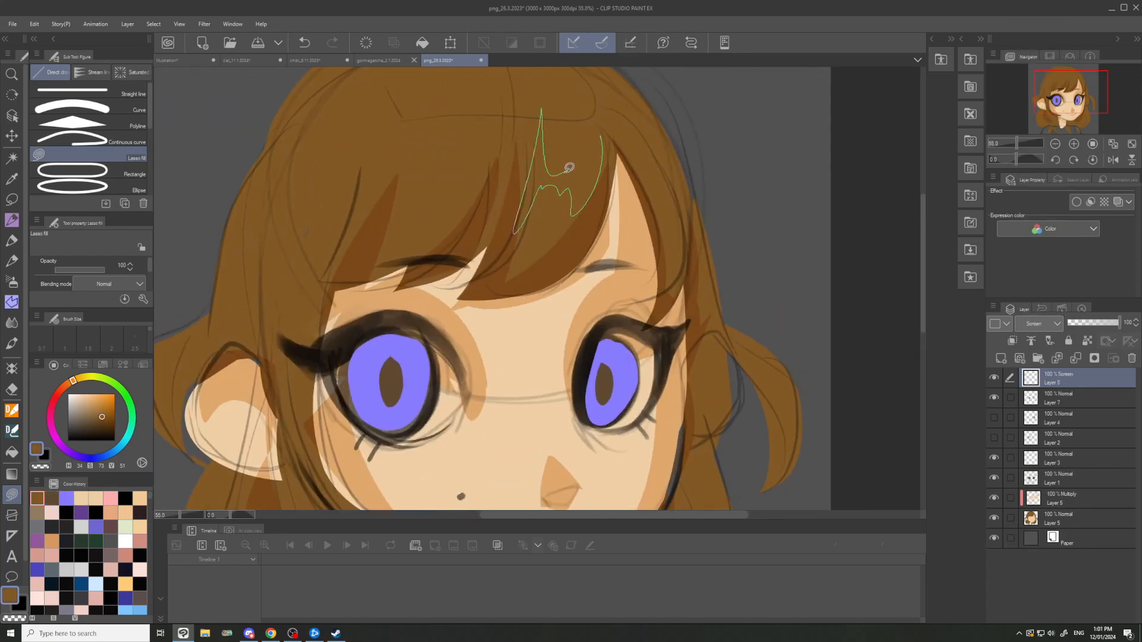
drag(569, 167, 597, 136)
drag(386, 194, 389, 174)
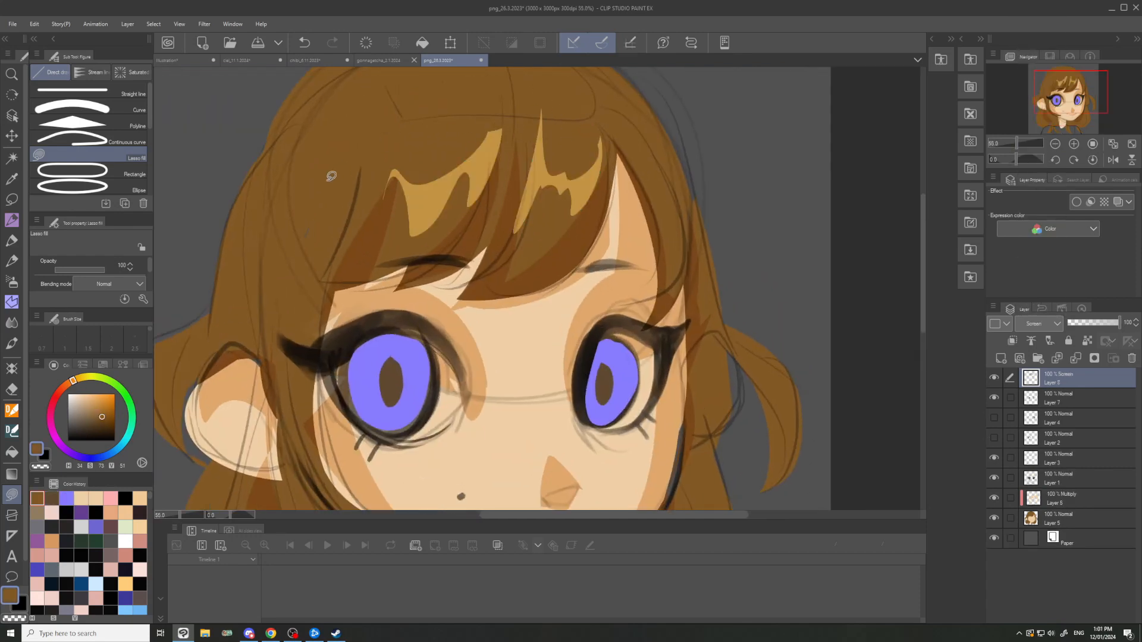
drag(314, 191, 310, 192)
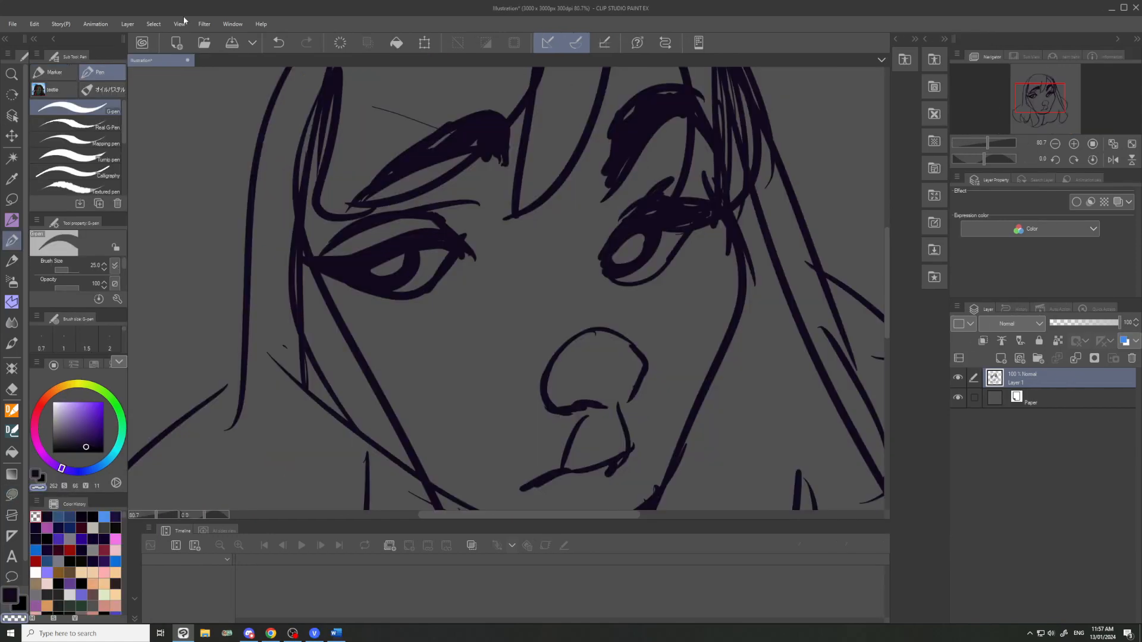
- In the dark sketch portrait, clean up the lashes above the eye near the hair edge by erasing with the transparent colour
scroll(589, 233, up, 3)
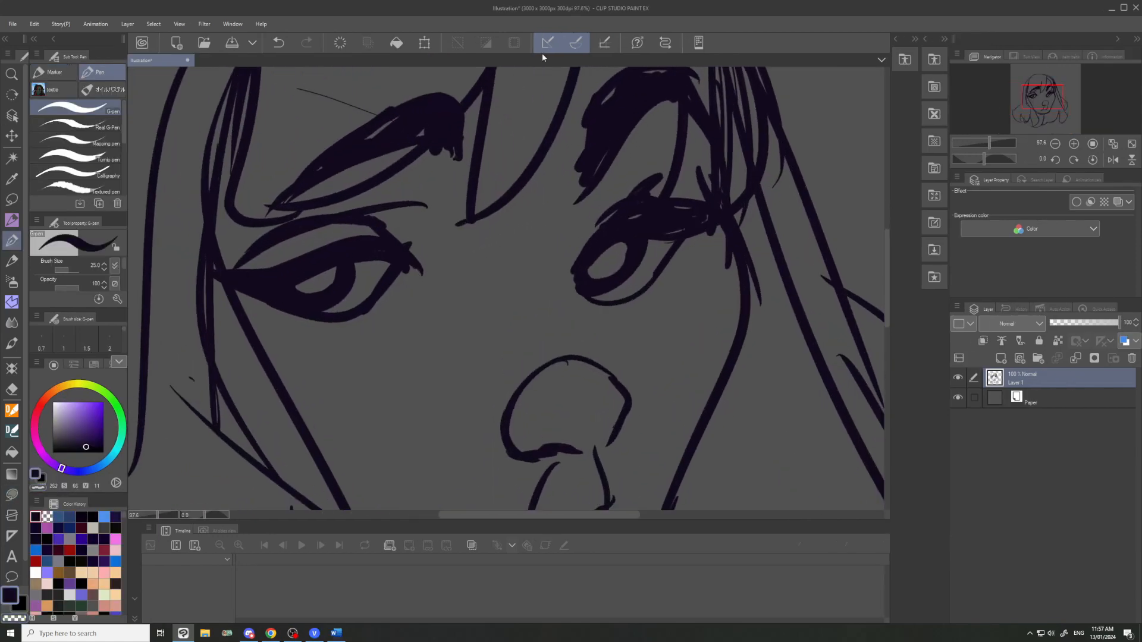
key(c)
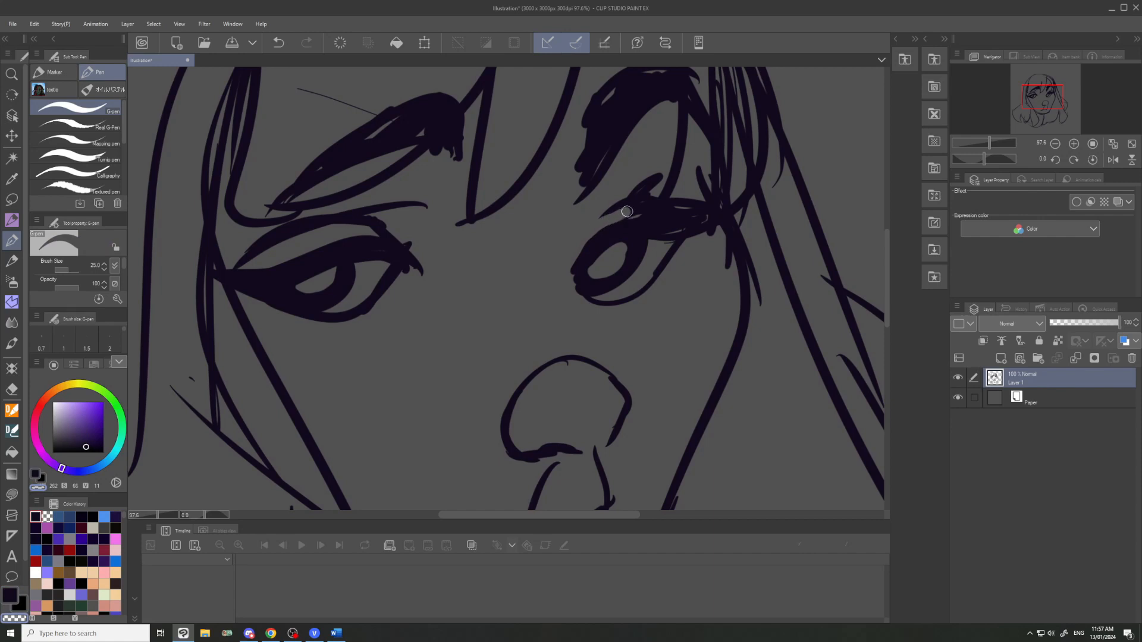
mouse_move(691, 185)
mouse_down()
mouse_move(630, 206)
mouse_move(725, 178)
mouse_move(596, 230)
mouse_up()
key(c)
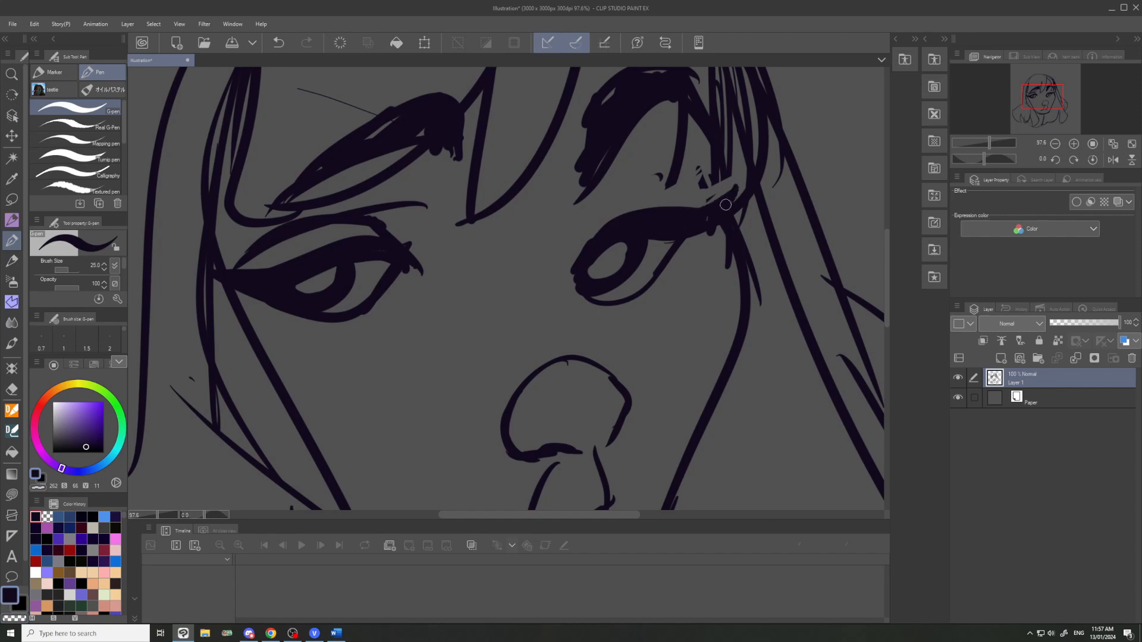
scroll(735, 189, down, 3)
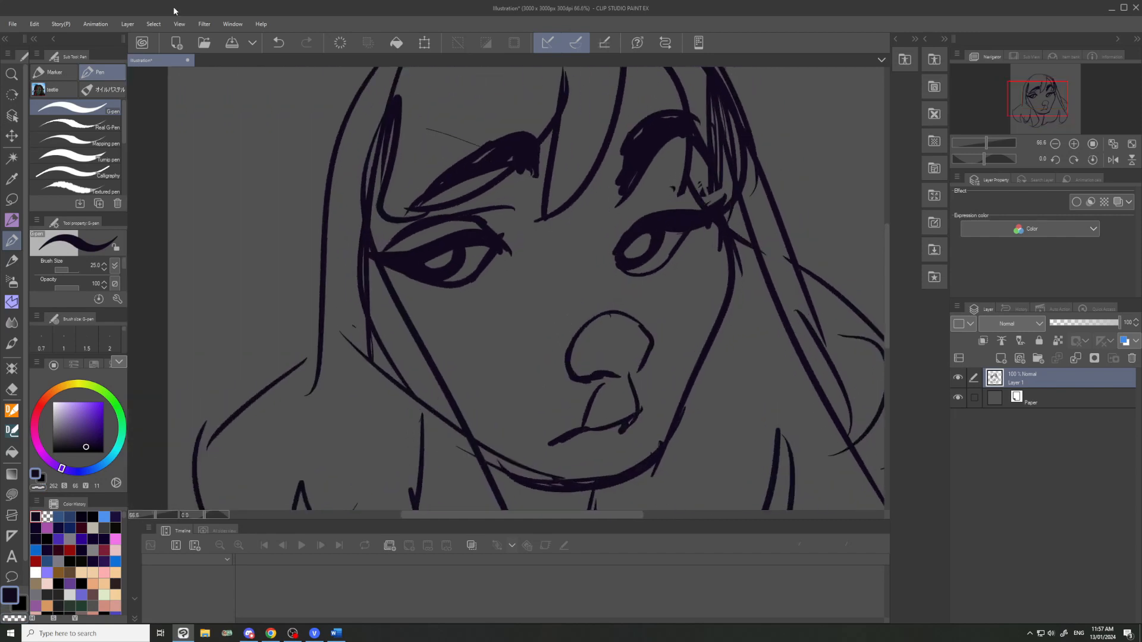
- Erase the stray sketch lines along the jawline with the transparent colour, and switch back to the drawing colour
key(c)
scroll(538, 210, down, 8)
scroll(485, 189, up, 5)
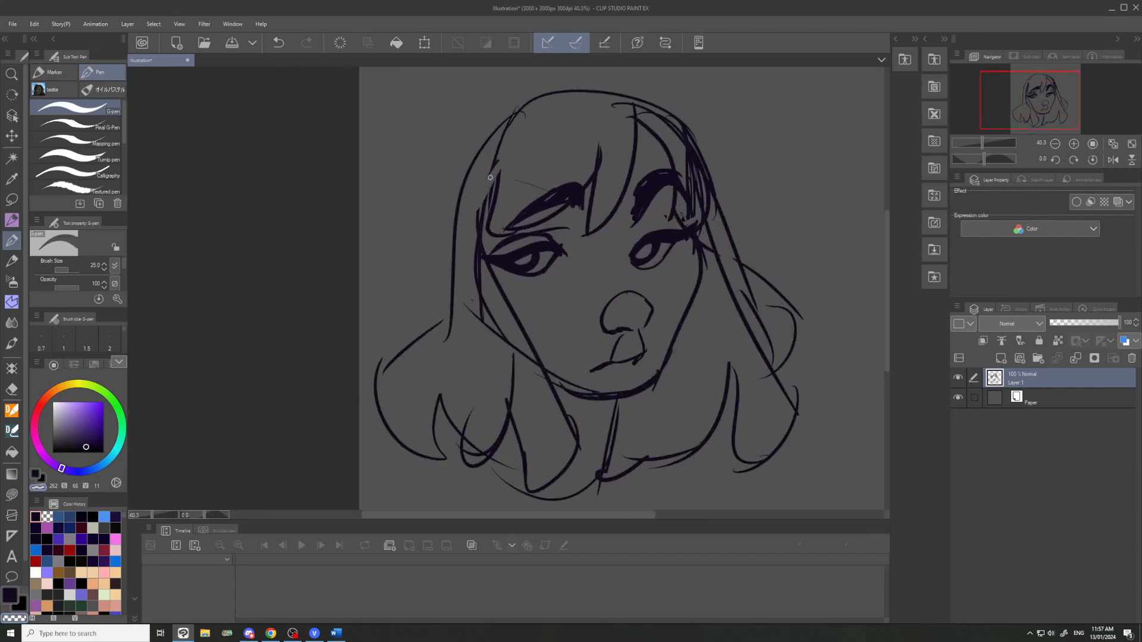
scroll(517, 157, up, 3)
mouse_move(525, 367)
mouse_down()
mouse_move(626, 400)
mouse_move(702, 389)
mouse_move(601, 413)
mouse_move(547, 397)
mouse_move(660, 404)
mouse_move(539, 385)
mouse_up()
key(c)
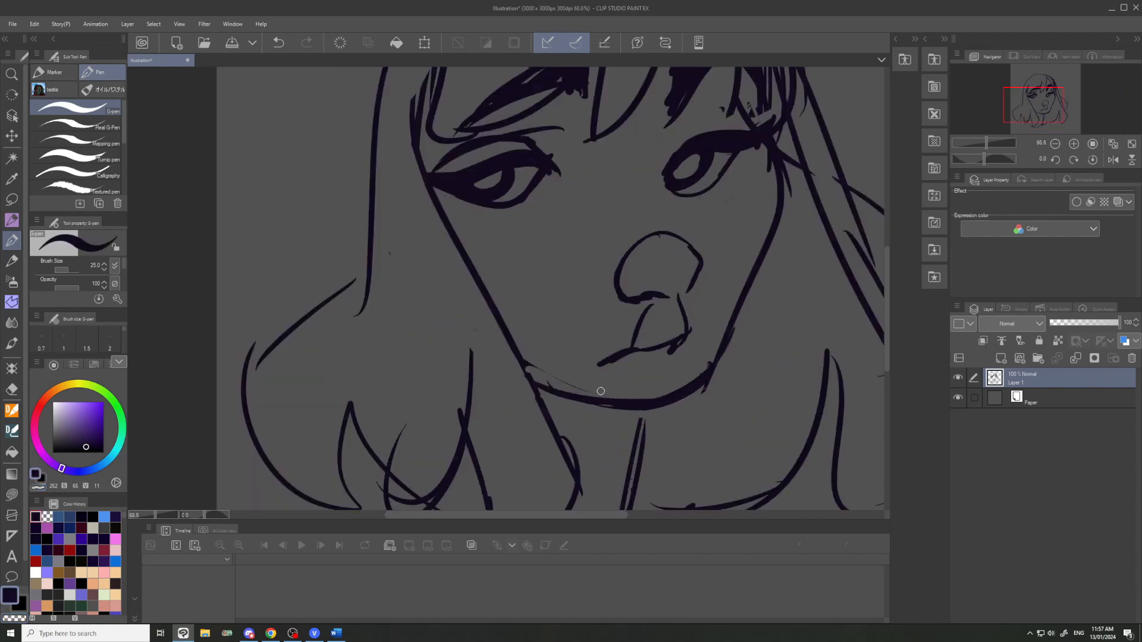
- Switch to the transparent colour and erase sketch strokes around the brow and bangs
scroll(588, 397, down, 6)
scroll(495, 97, up, 4)
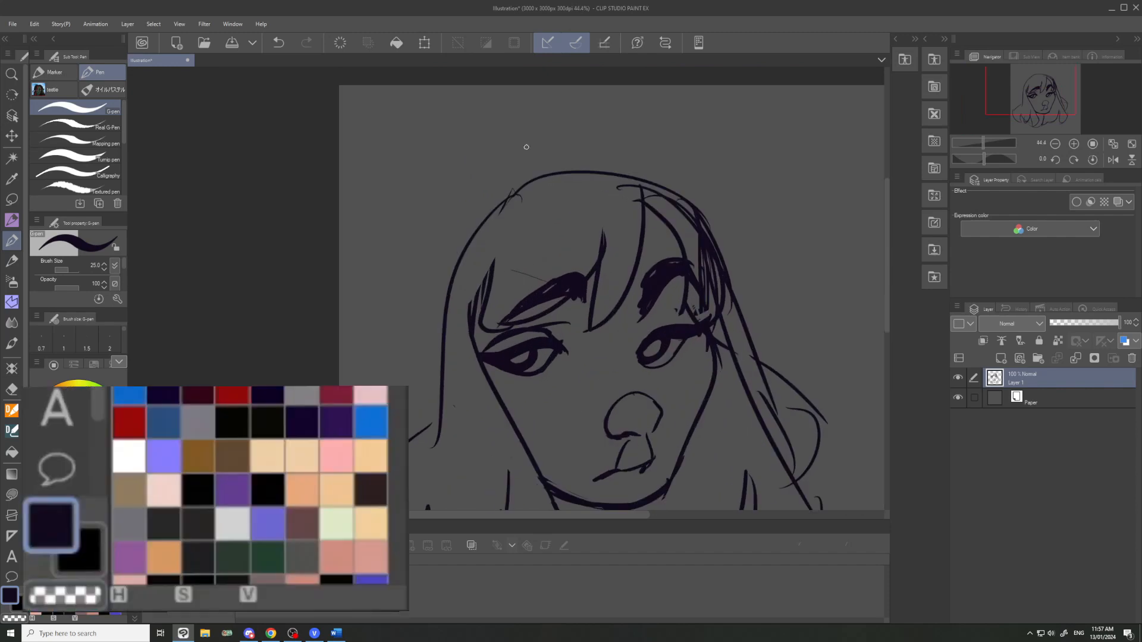
scroll(526, 137, up, 2)
key(c)
drag(592, 308, 531, 335)
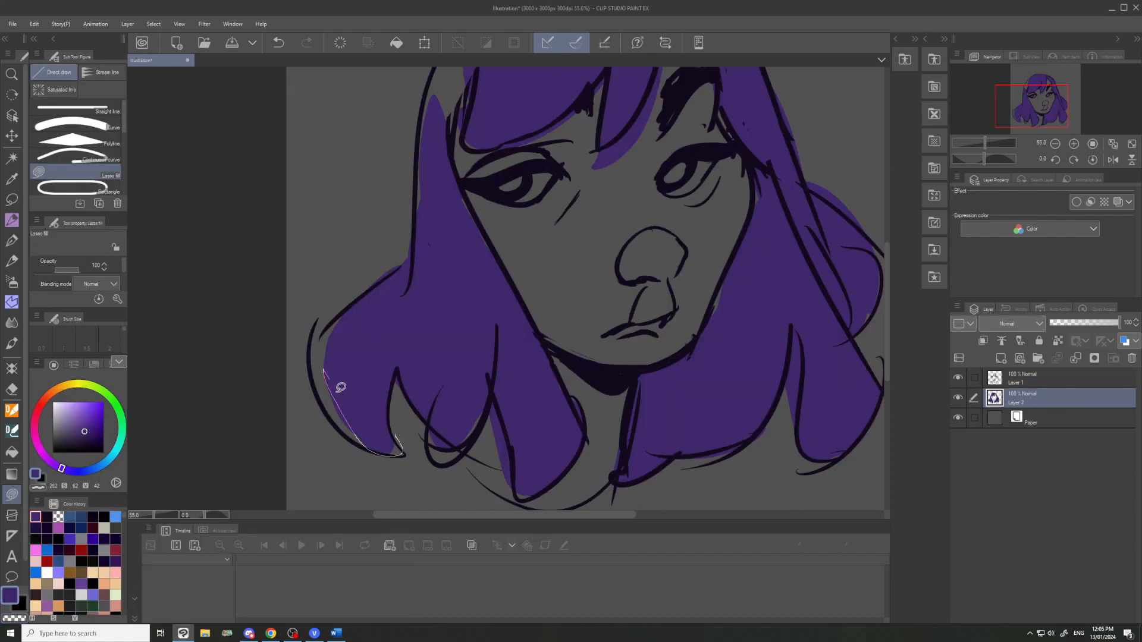
- Lasso-fill the unfilled outer edge of the large hair curl with the dark purple
drag(340, 387, 352, 325)
scroll(363, 336, down, 7)
scroll(430, 321, up, 1)
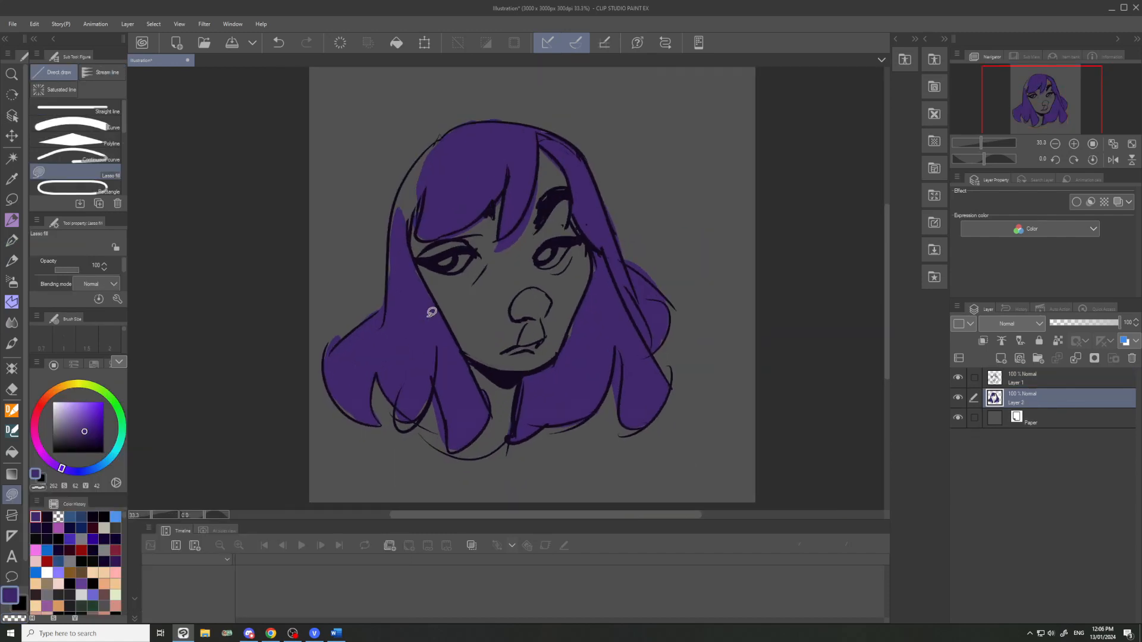
scroll(619, 379, up, 8)
scroll(640, 378, up, 2)
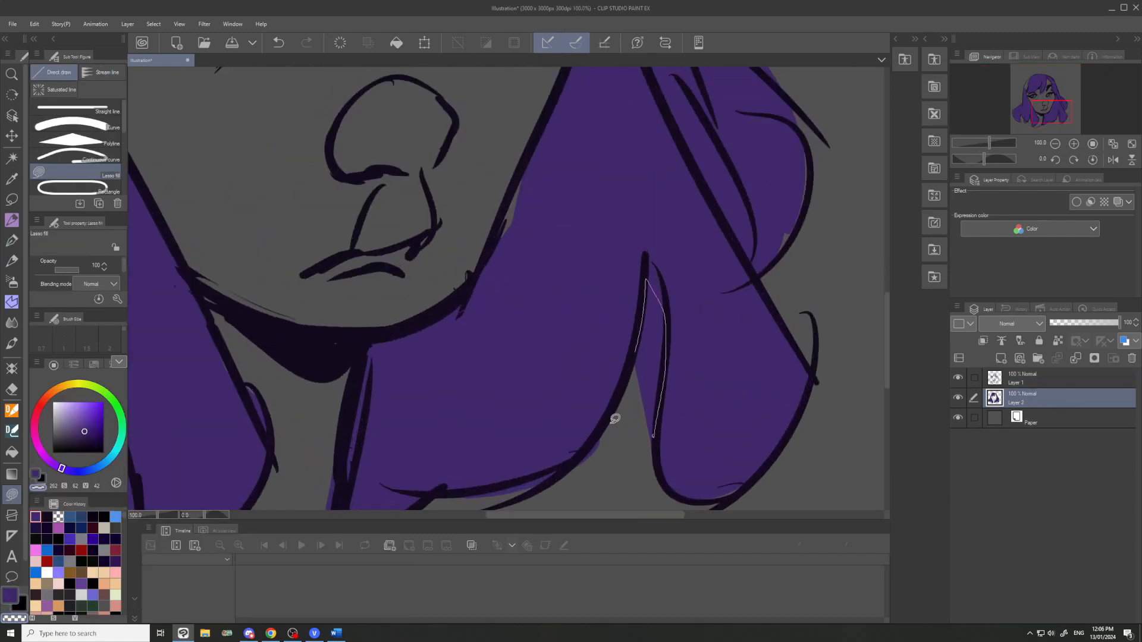
- Trim the excess purple between the lower hair locks and outside the small outer curl by lasso-filling with transparent
drag(615, 418, 660, 396)
drag(648, 257, 648, 258)
scroll(660, 333, down, 3)
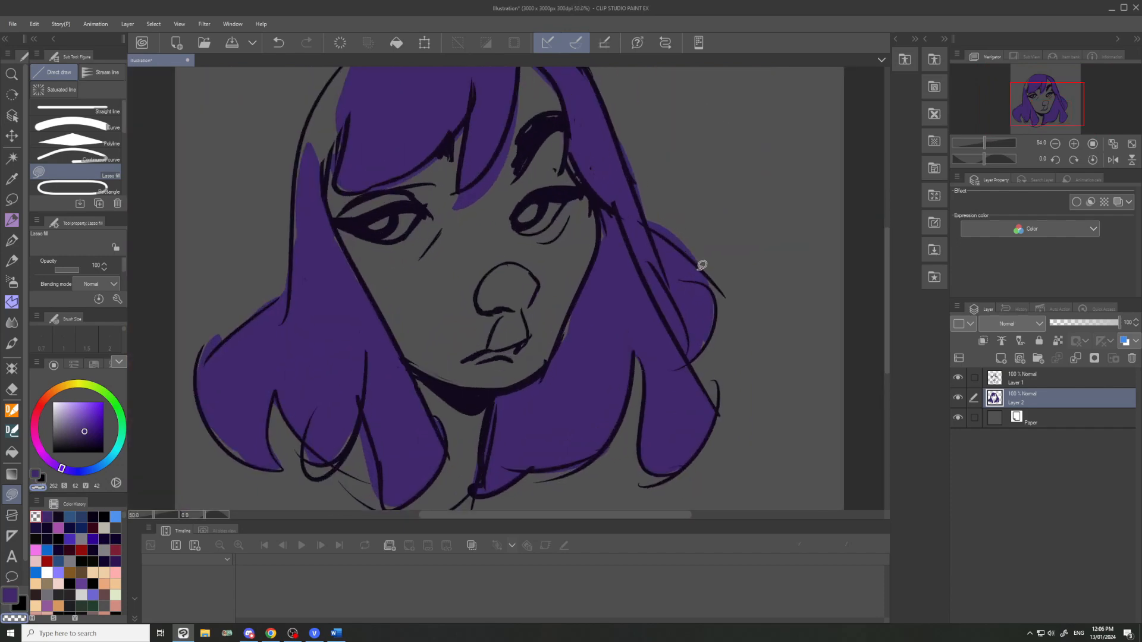
scroll(663, 229, up, 2)
scroll(717, 234, down, 2)
scroll(680, 202, up, 2)
drag(697, 271, 706, 212)
- Add a Multiply layer above the hair colour, lasso-fill a purple shadow on the lock below the jaw, and clip the layer
scroll(705, 212, down, 4)
click(1001, 358)
click(1012, 324)
key(Escape)
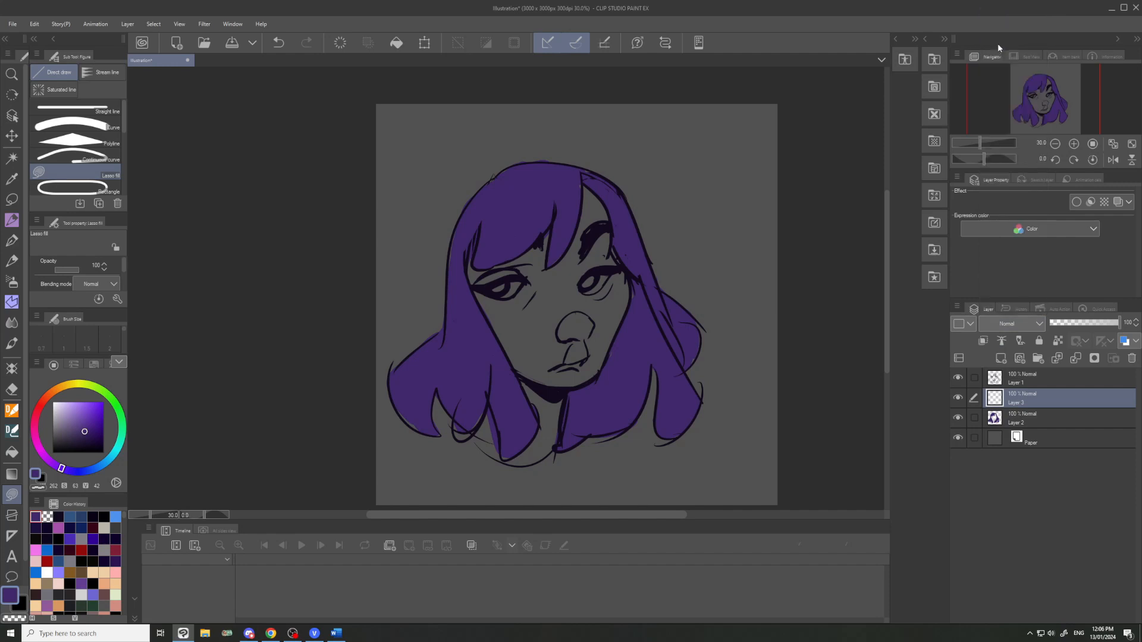
scroll(660, 383, up, 4)
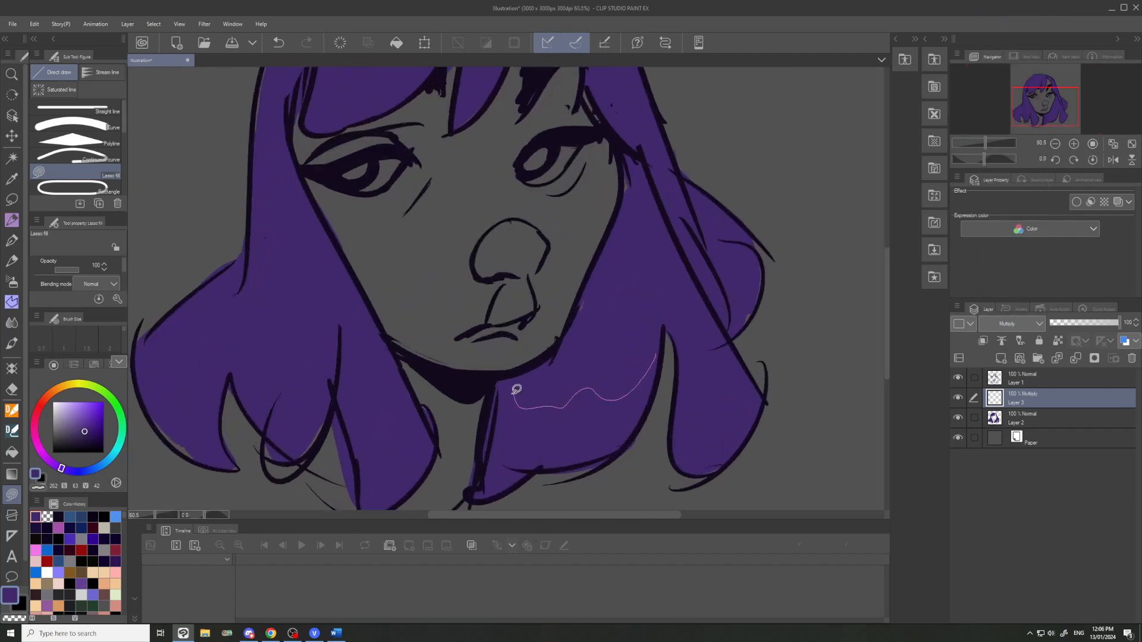
drag(590, 469, 698, 353)
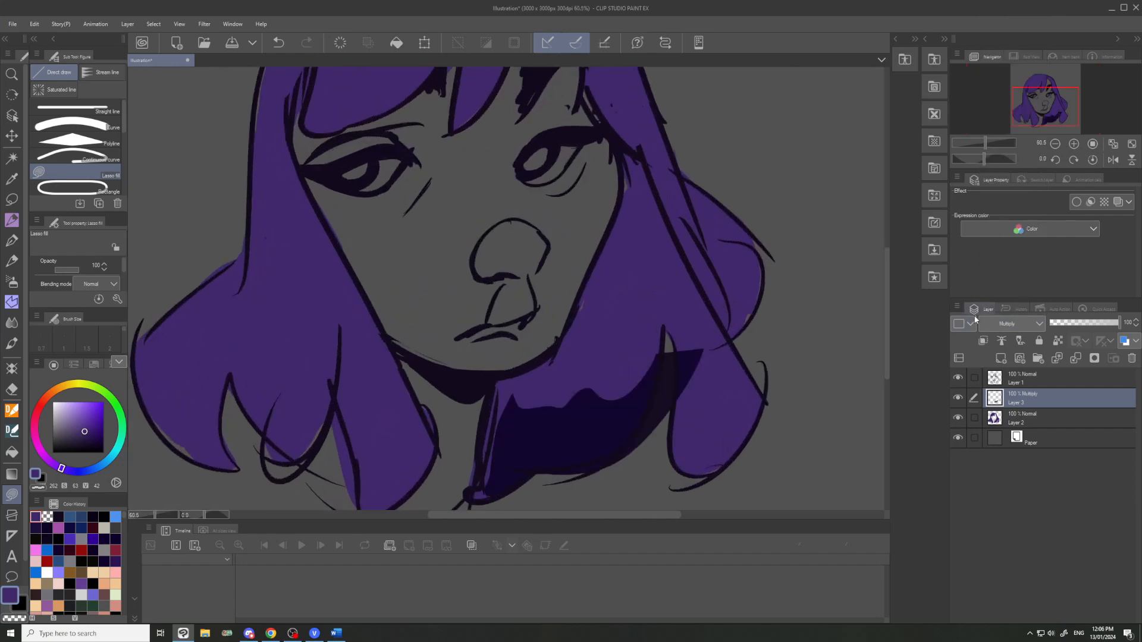
click(982, 340)
- Lasso-fill purple shadows across the lower ends of the hair locks on both sides of the face
scroll(487, 420, down, 1)
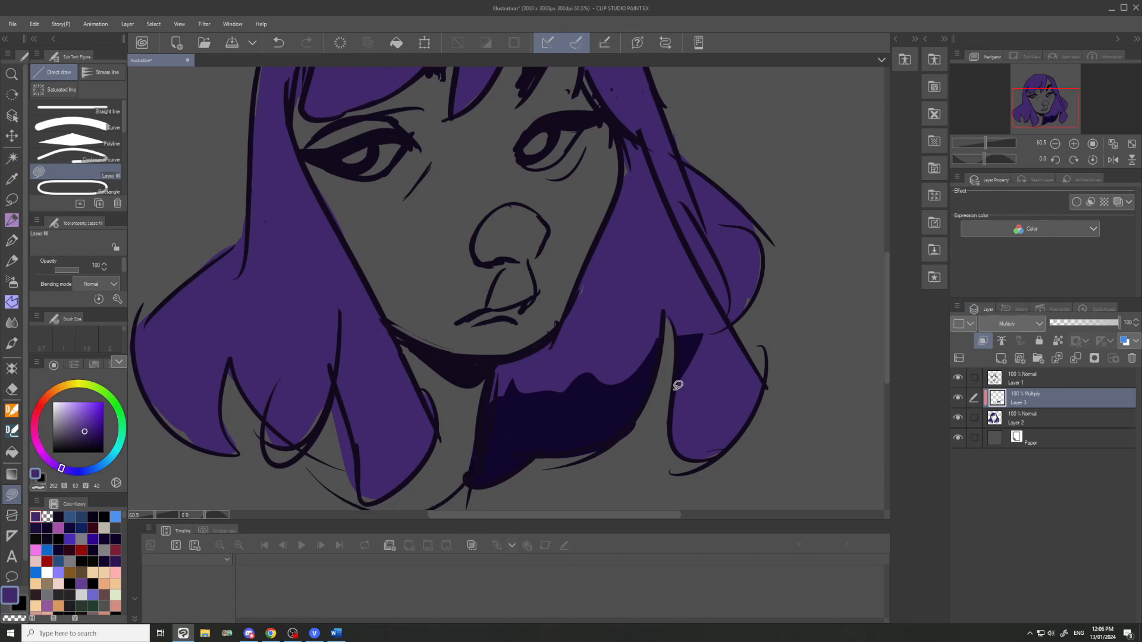
drag(674, 350, 704, 308)
drag(720, 191, 722, 334)
scroll(705, 372, down, 2)
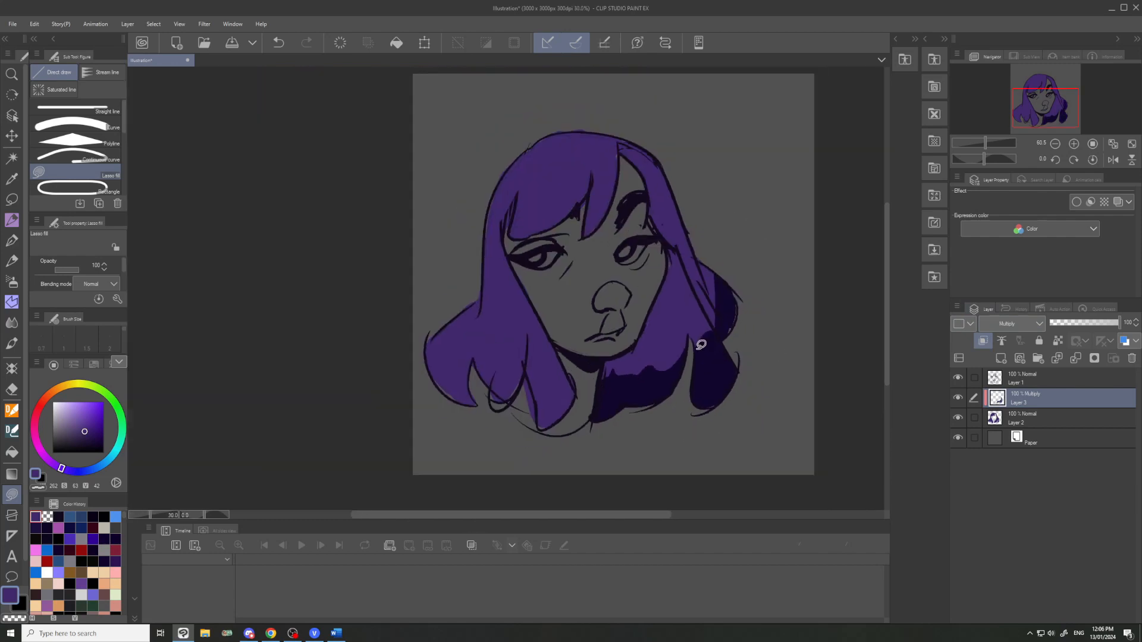
scroll(509, 391, up, 1)
drag(452, 322, 410, 404)
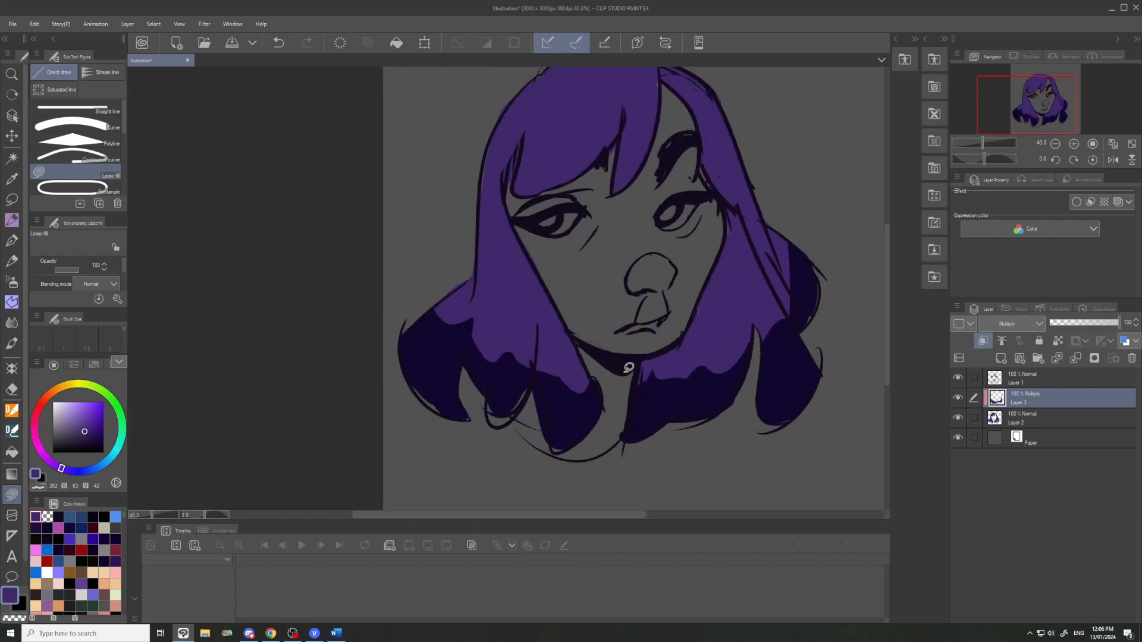
- Lasso-fill a purple shadow along the lower part of the bangs
scroll(622, 369, down, 1)
scroll(644, 148, up, 2)
mouse_move(626, 134)
mouse_down()
mouse_move(662, 216)
mouse_move(476, 217)
mouse_move(515, 213)
mouse_up()
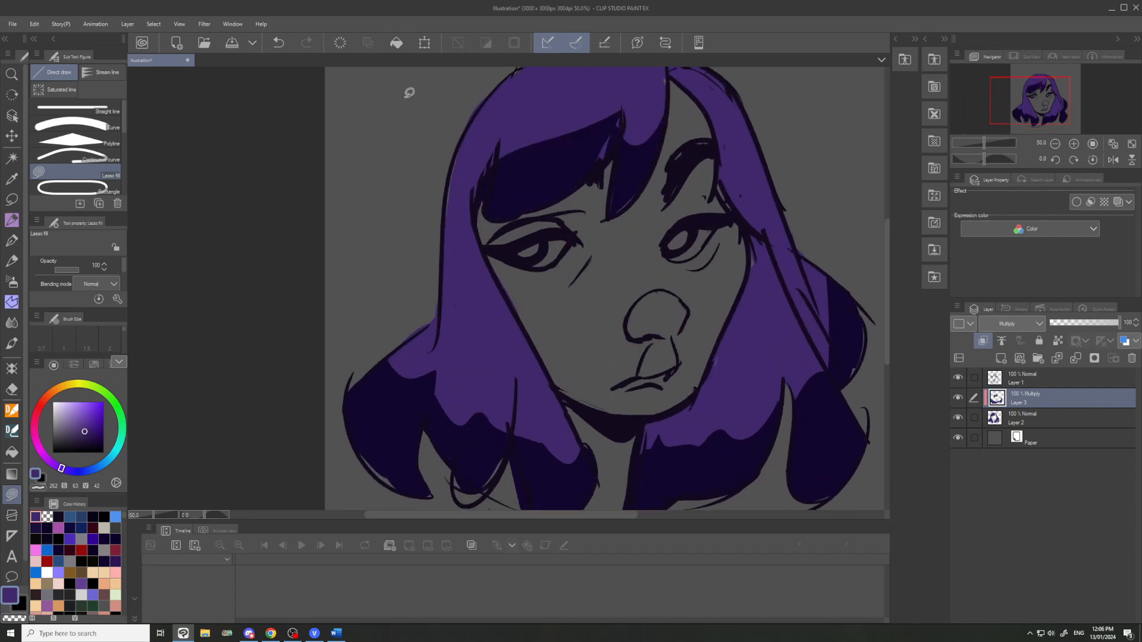
scroll(795, 364, down, 2)
scroll(743, 339, left, 2)
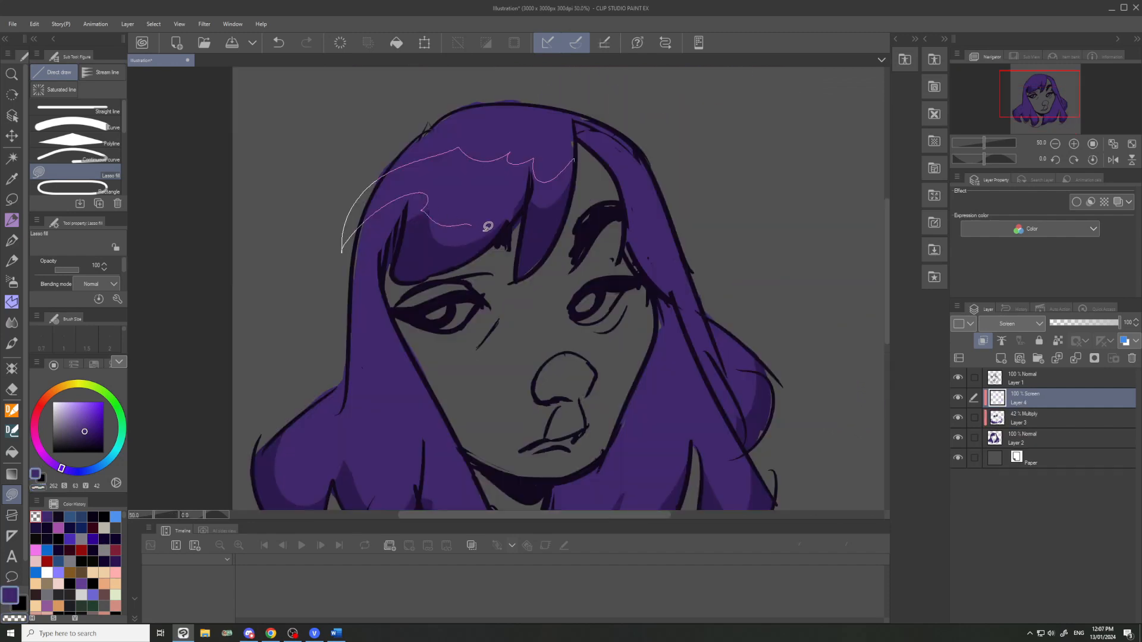
- On the clipped Screen layer, lasso-fill purple highlights across the bangs and the hair on both sides of the face
drag(381, 178, 573, 129)
drag(654, 172, 619, 210)
scroll(635, 155, down, 2)
scroll(508, 326, up, 1)
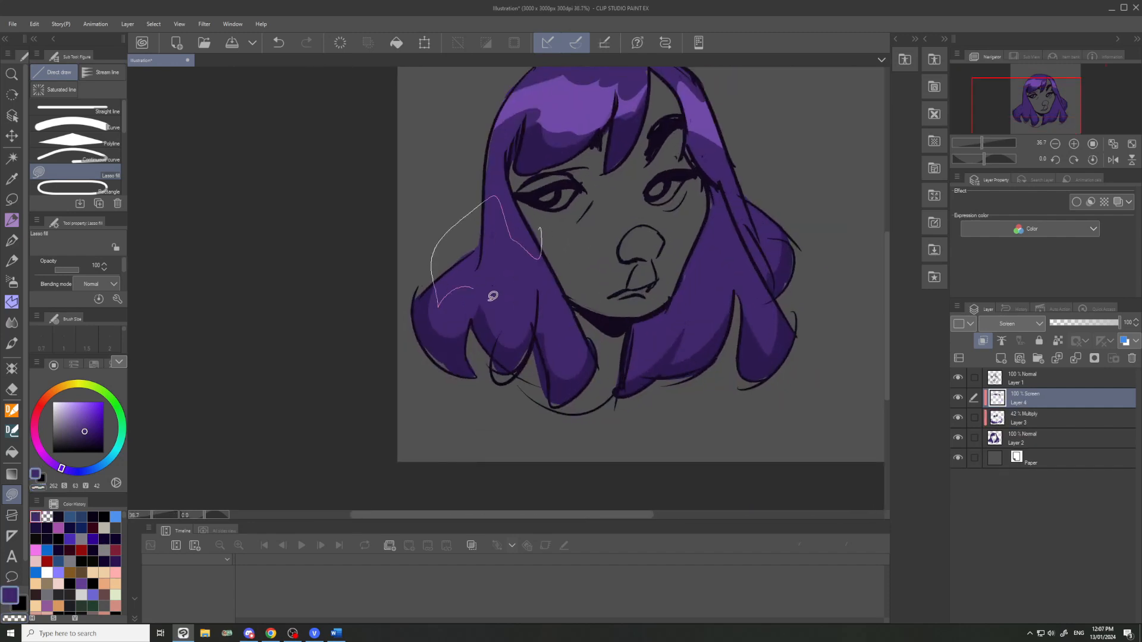
drag(475, 281, 473, 284)
drag(786, 243, 779, 279)
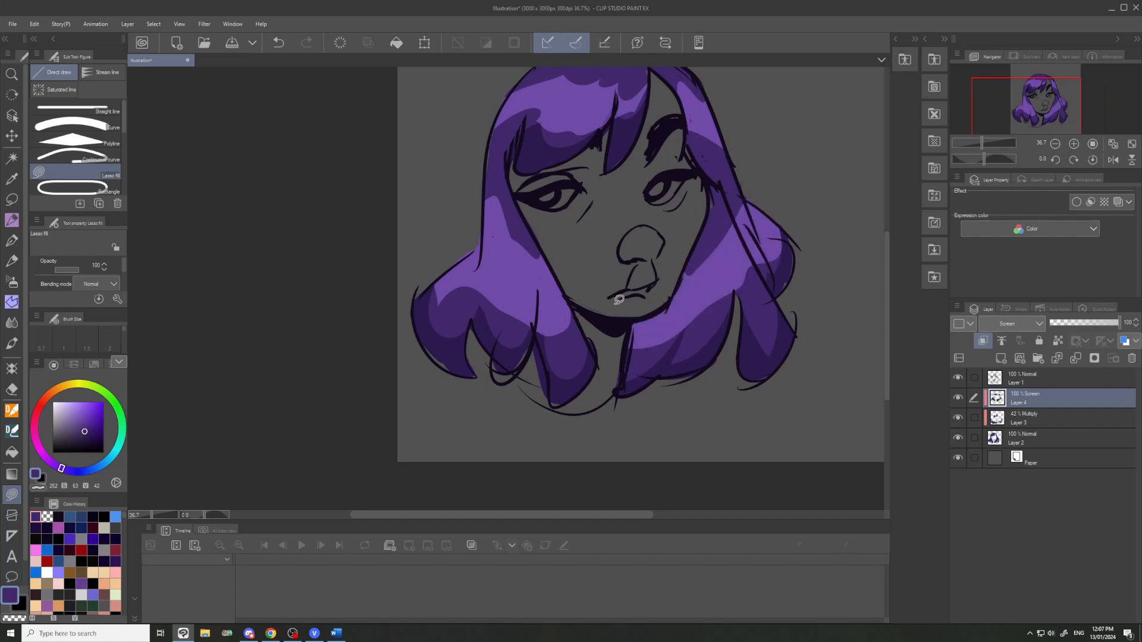
- Carve pointed strand shapes into the bangs' highlights by lasso-filling with the transparent colour
scroll(626, 173, down, 4)
scroll(632, 130, up, 4)
scroll(637, 217, up, 4)
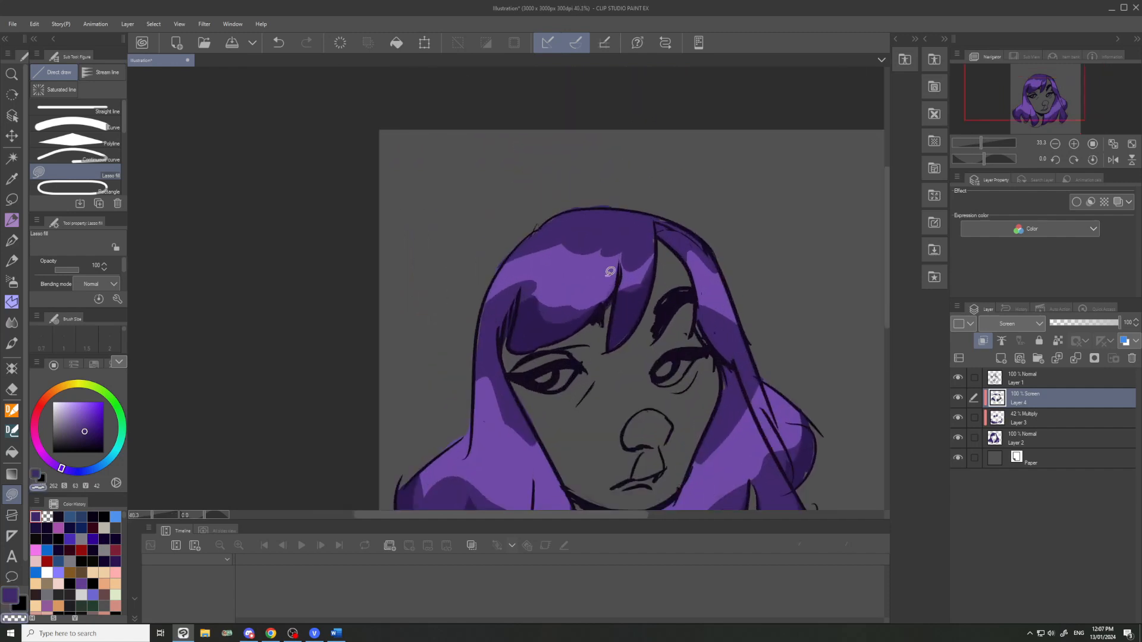
mouse_move(561, 312)
mouse_down()
mouse_move(483, 388)
mouse_move(428, 347)
mouse_up()
drag(551, 227, 434, 295)
drag(657, 265, 652, 250)
mouse_move(644, 188)
mouse_down()
mouse_move(564, 389)
mouse_move(566, 351)
mouse_up()
scroll(543, 206, down, 5)
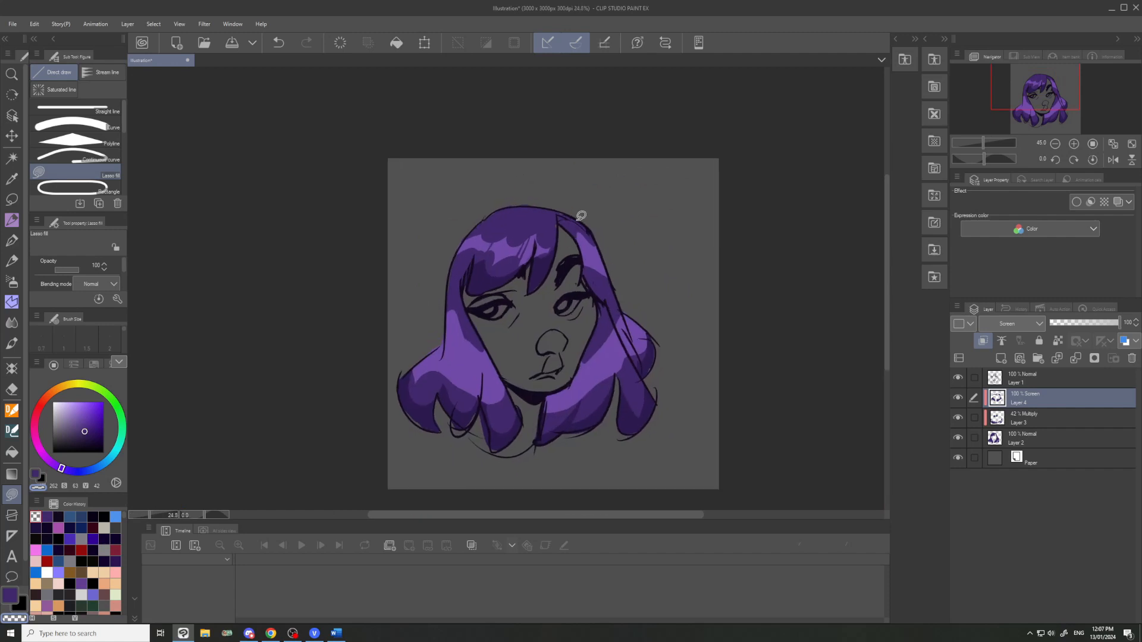
- Refine the lower edge of the highlight on the lock beside the chin with Lasso fill
scroll(585, 217, up, 4)
scroll(613, 387, down, 4)
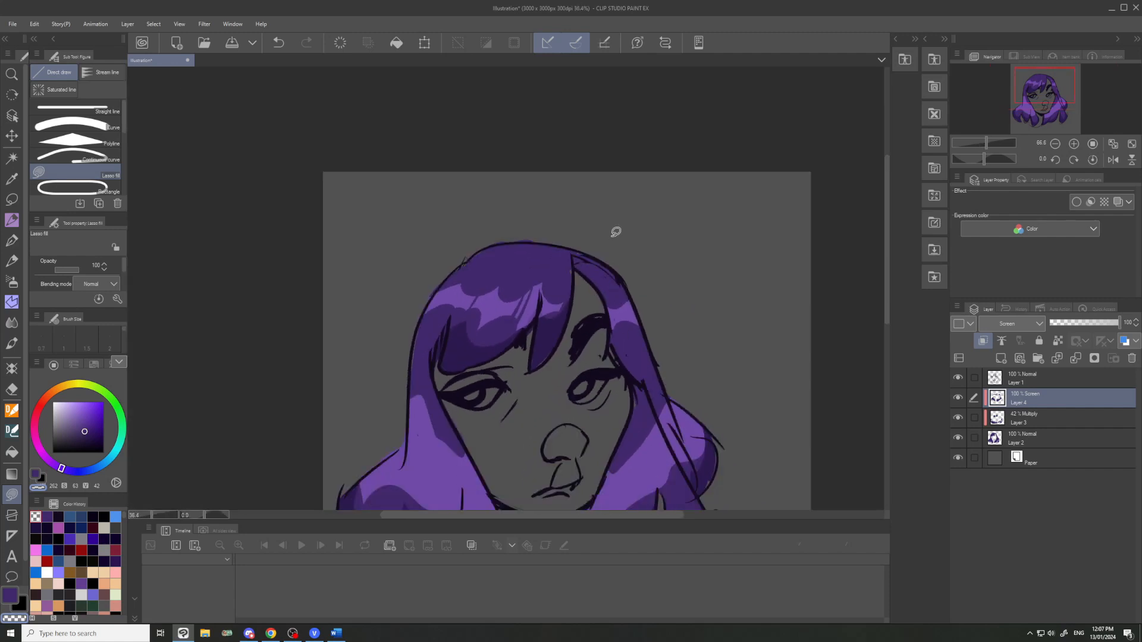
scroll(604, 375, up, 3)
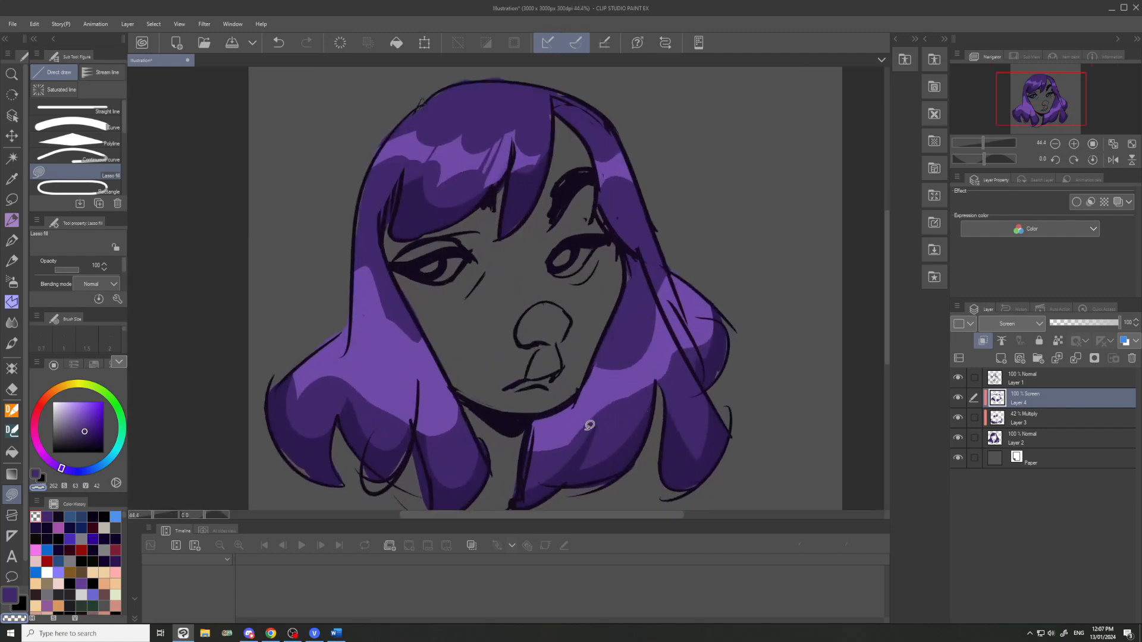
drag(626, 398, 533, 475)
scroll(676, 256, down, 4)
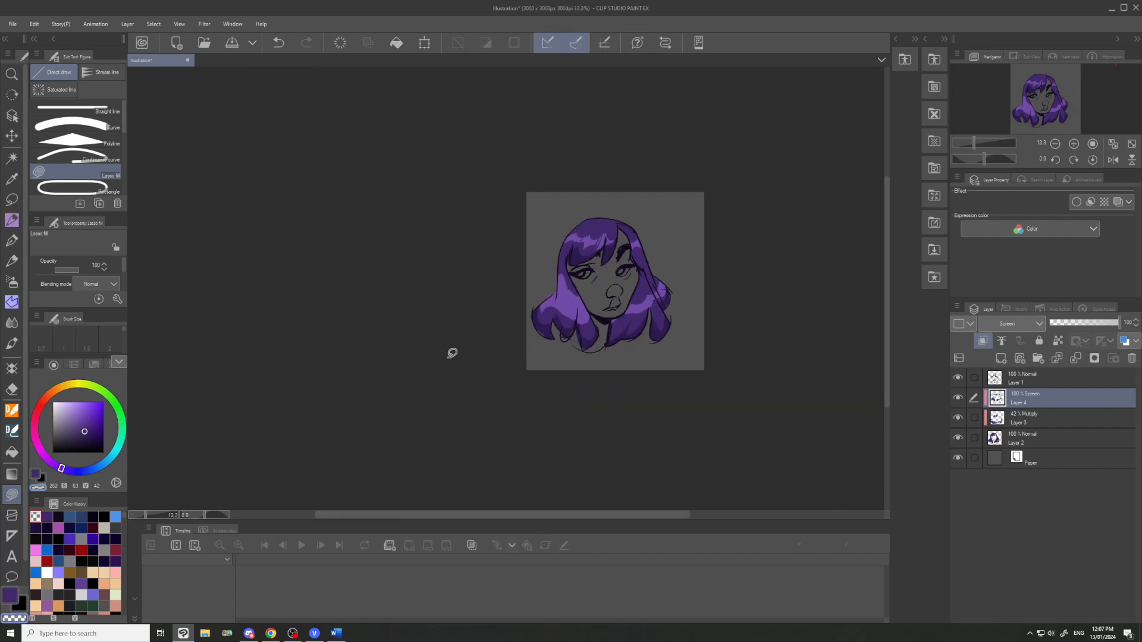